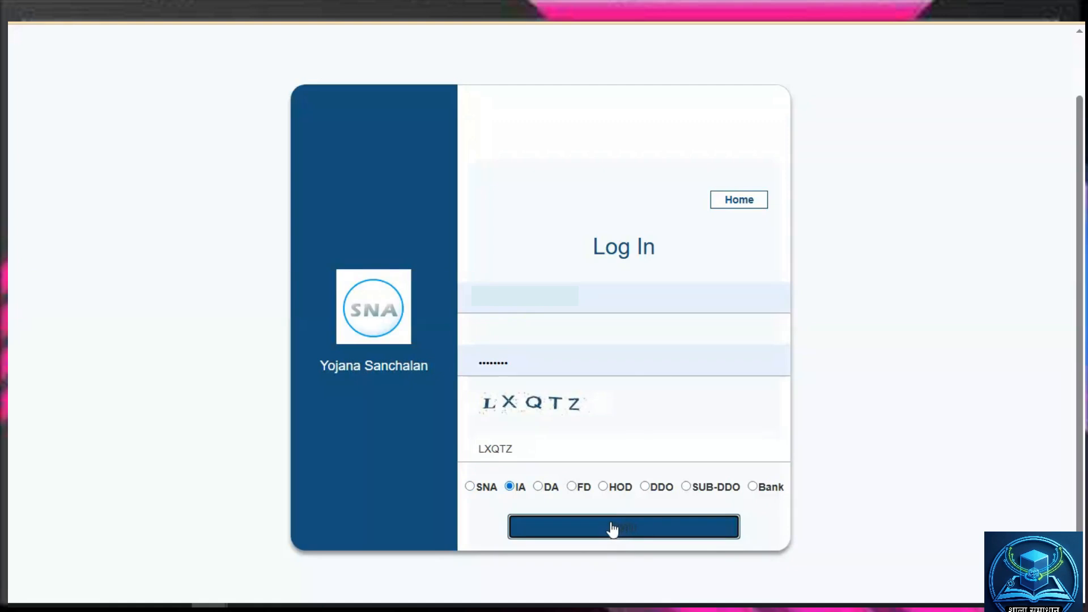
# Submit the implementing agency (IA) login details
pyautogui.click(613, 529)
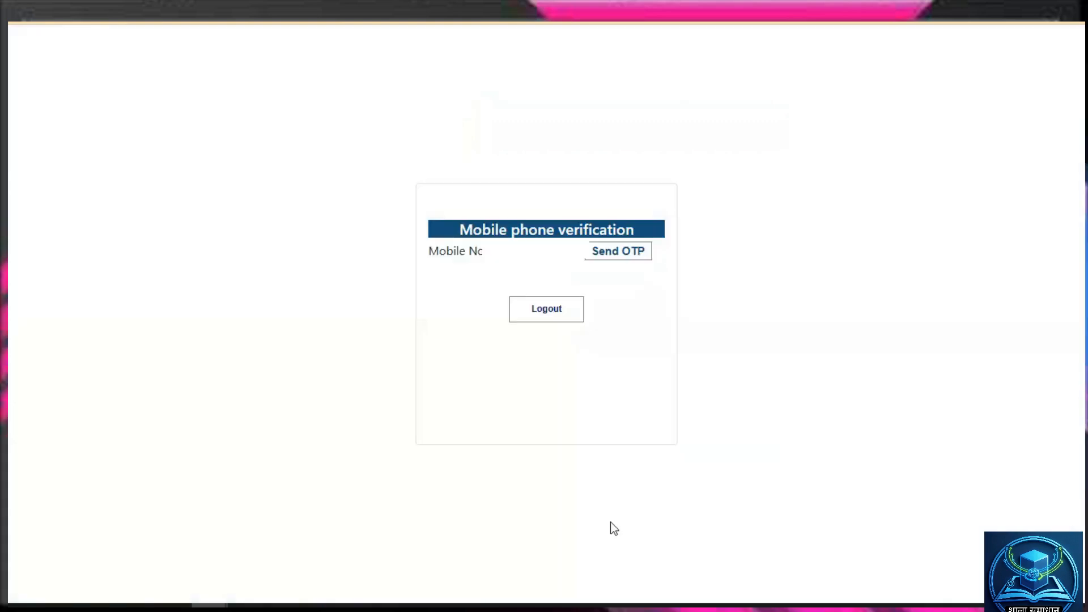
# Request an OTP on the registered mobile, then enter and verify the received code
pyautogui.click(626, 262)
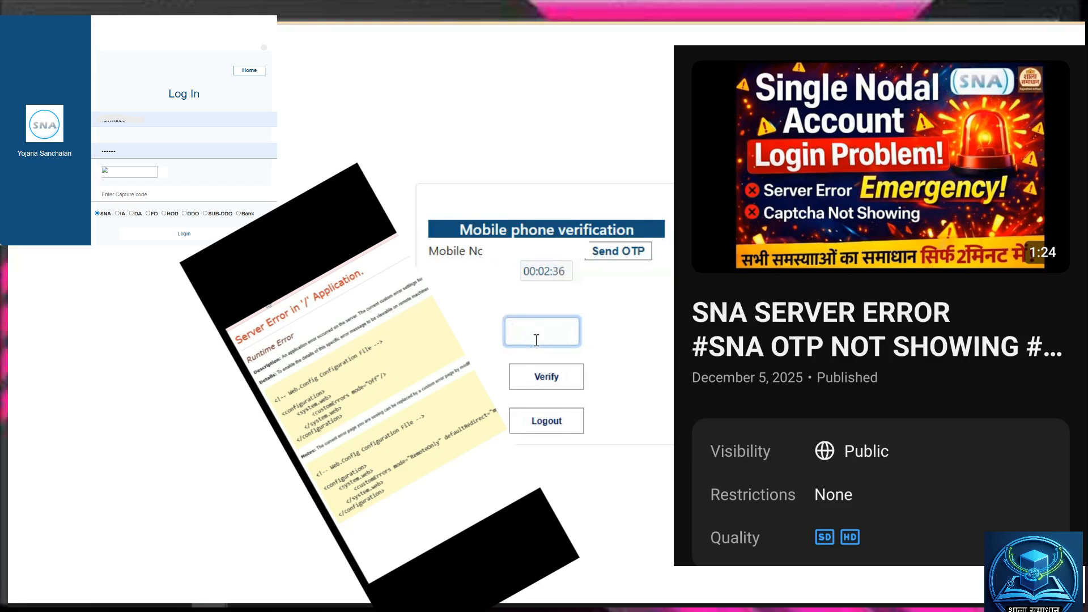
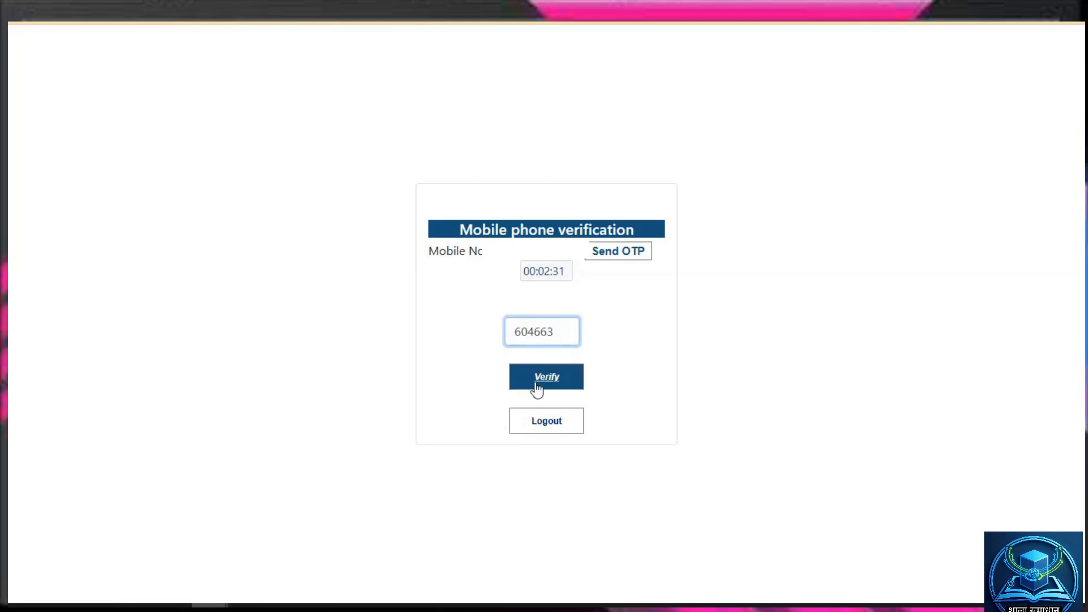
pyautogui.click(536, 384)
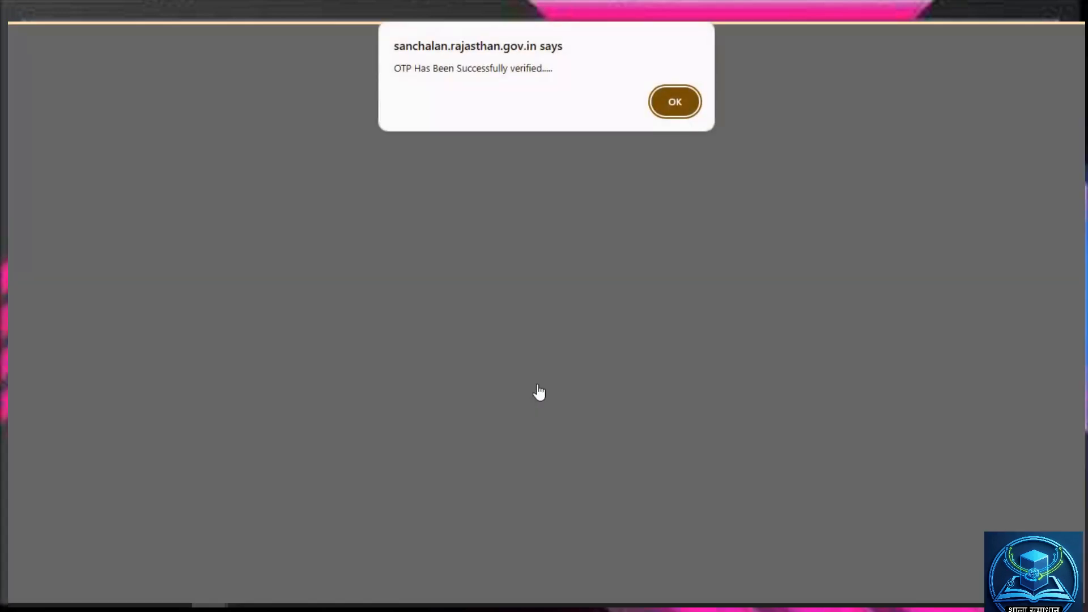
# Dismiss the verification alert, select the government senior secondary school agency, and go Home
pyautogui.press('Return')
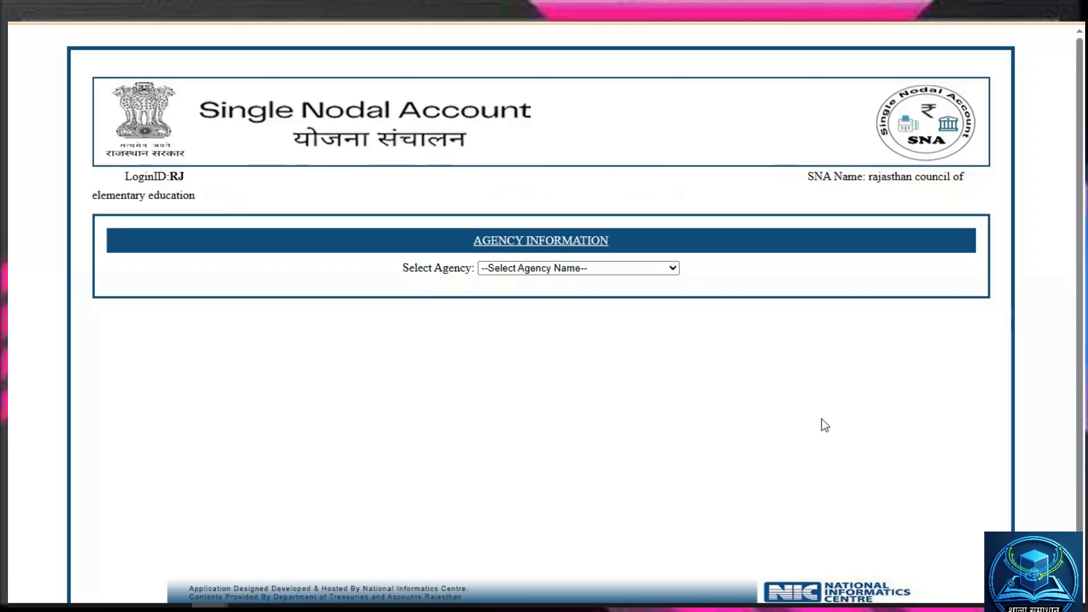
pyautogui.click(557, 270)
pyautogui.click(556, 302)
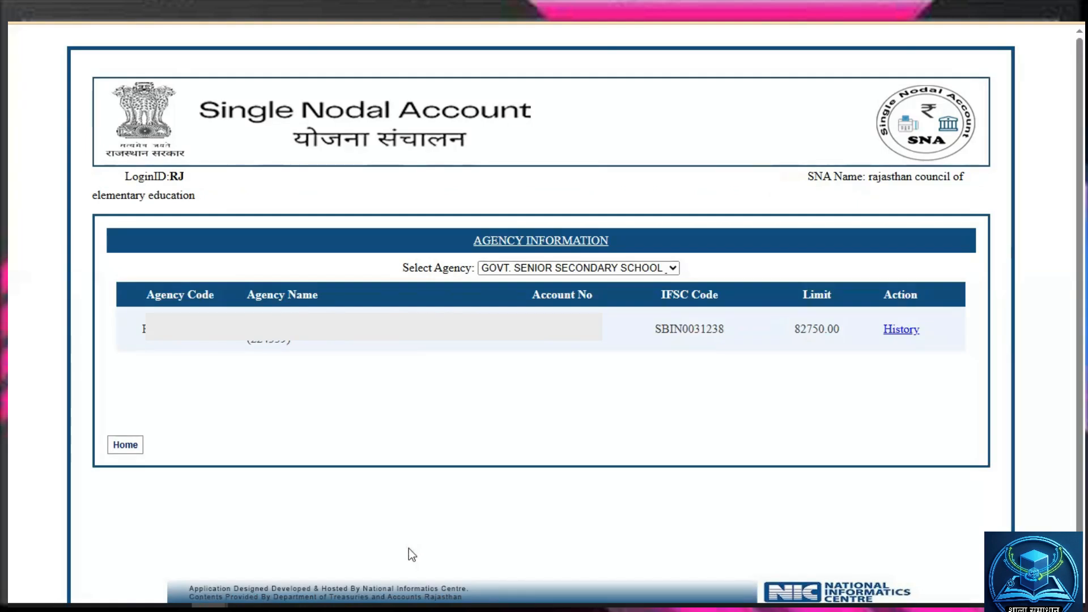
pyautogui.click(120, 440)
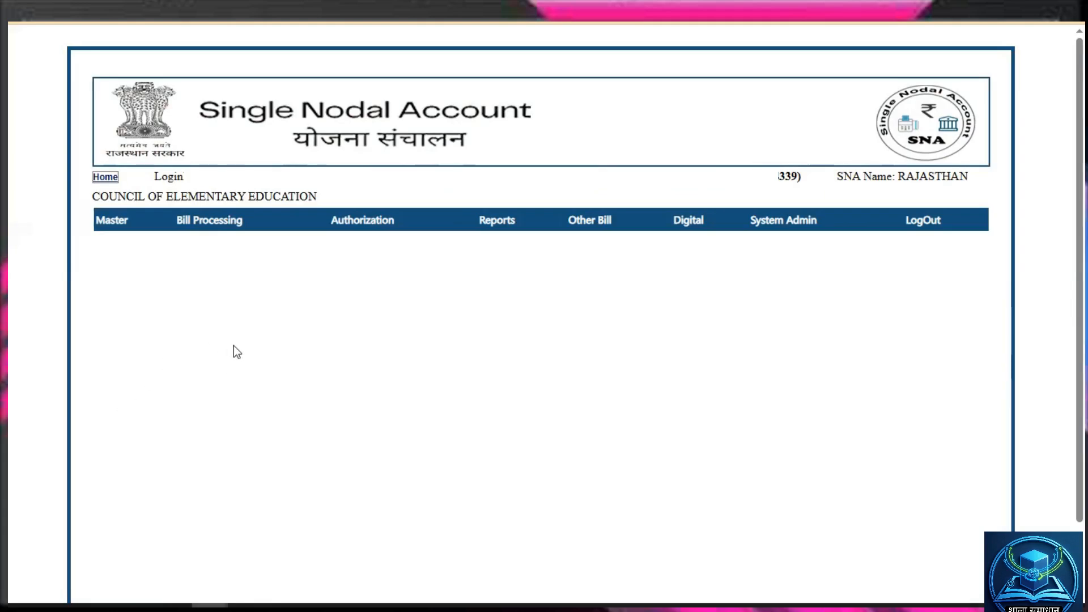
# Open Bill Processing > Bill Allocation and choose Bill Allocation in Select Option
pyautogui.moveTo(224, 228)
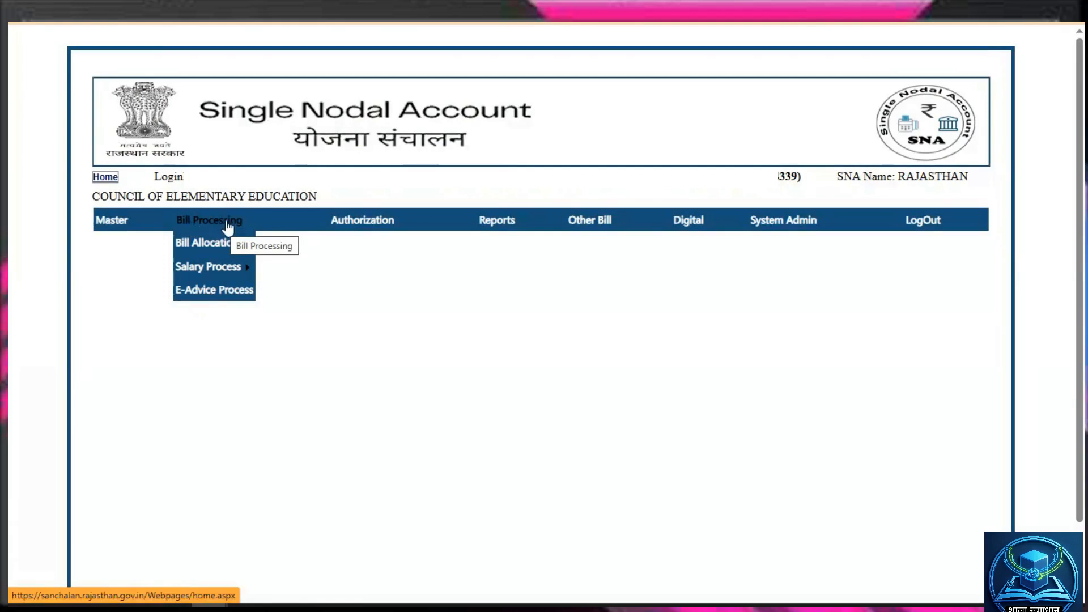
pyautogui.moveTo(228, 267)
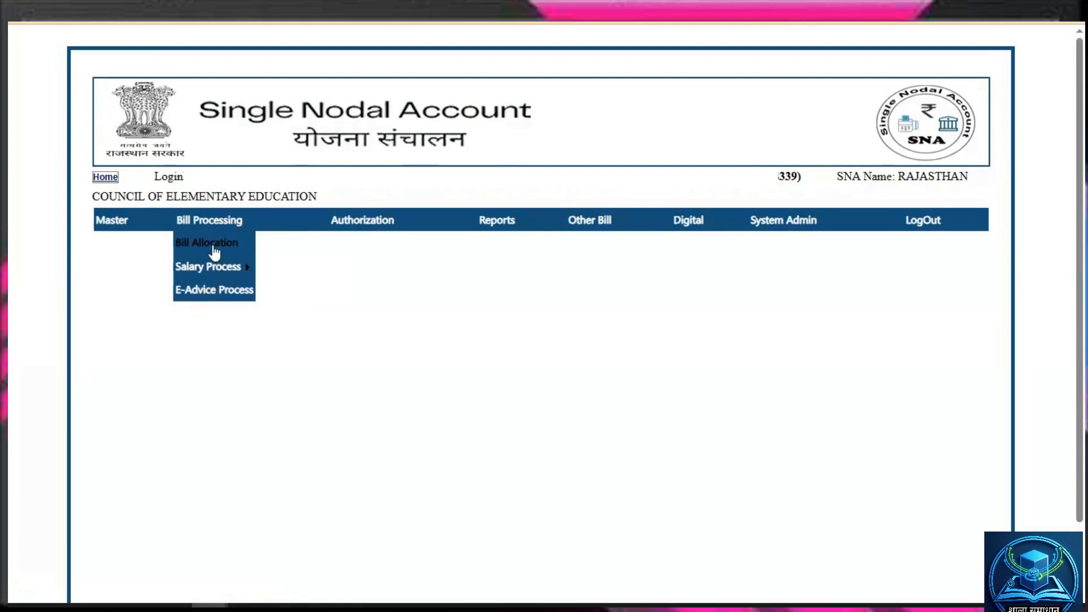
pyautogui.click(215, 249)
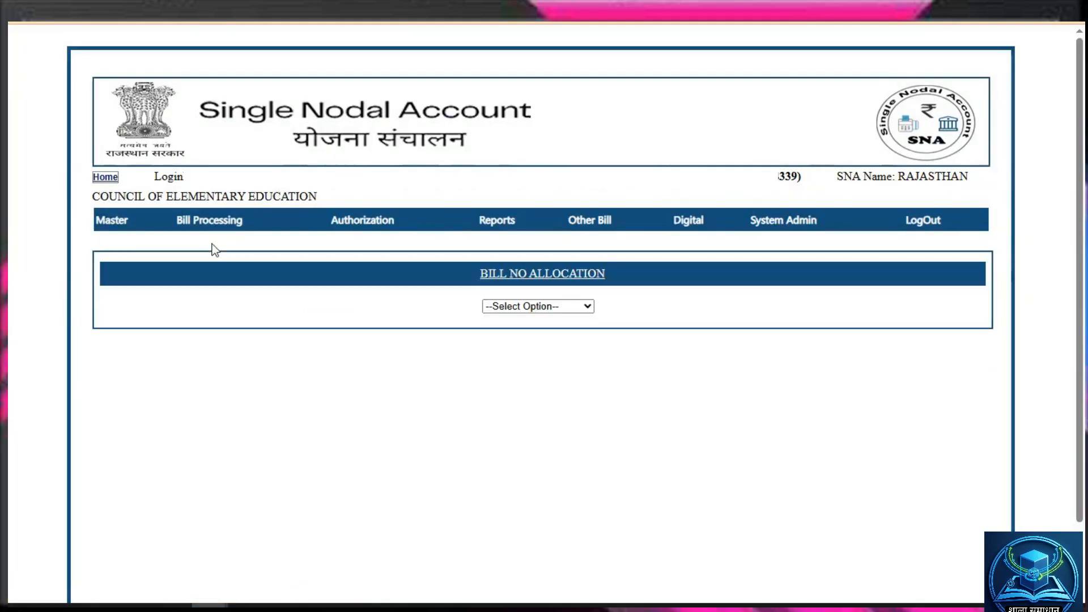
pyautogui.click(502, 309)
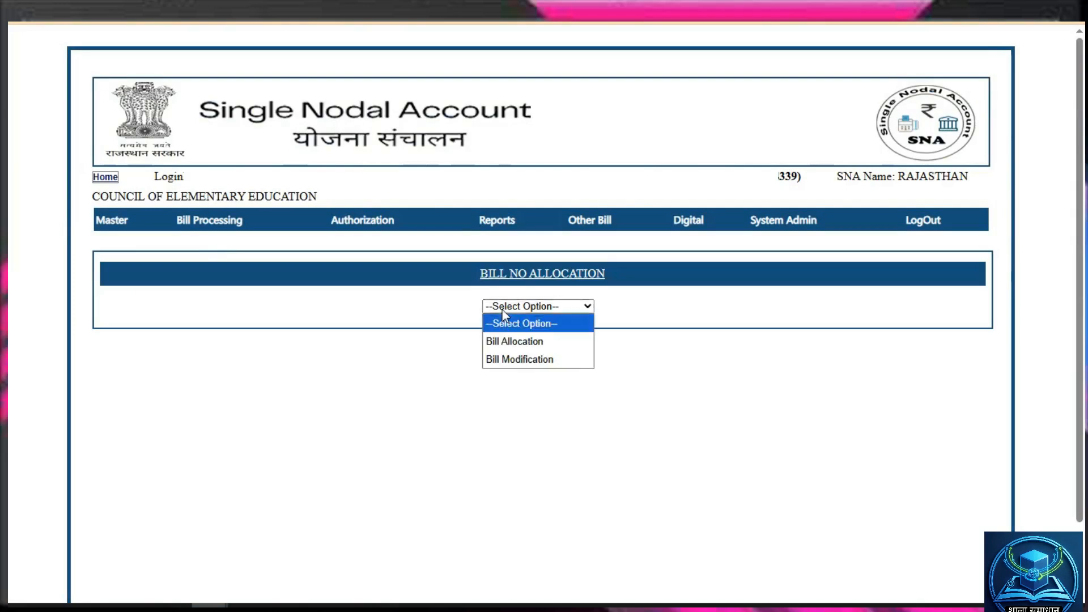
pyautogui.click(537, 339)
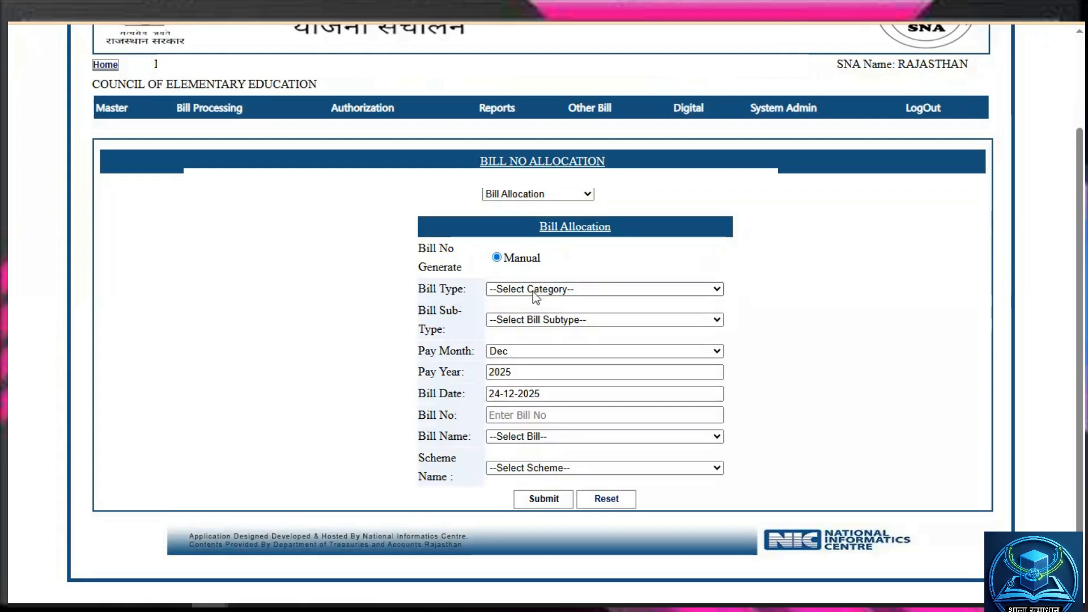
# Set the bill type to Vendor Payment, leaving the subtype empty
pyautogui.click(533, 291)
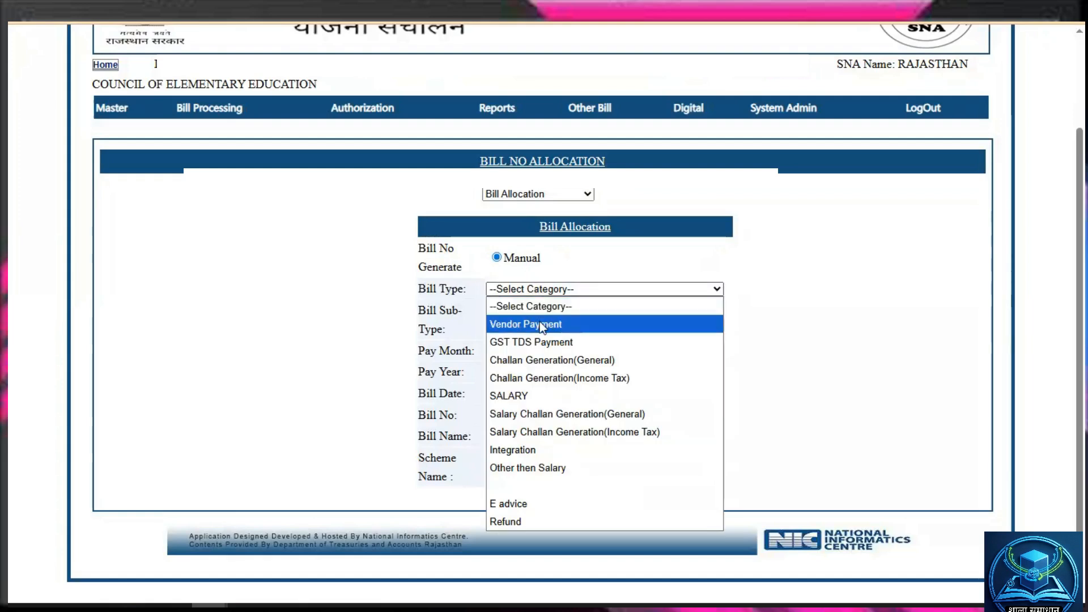
pyautogui.click(599, 323)
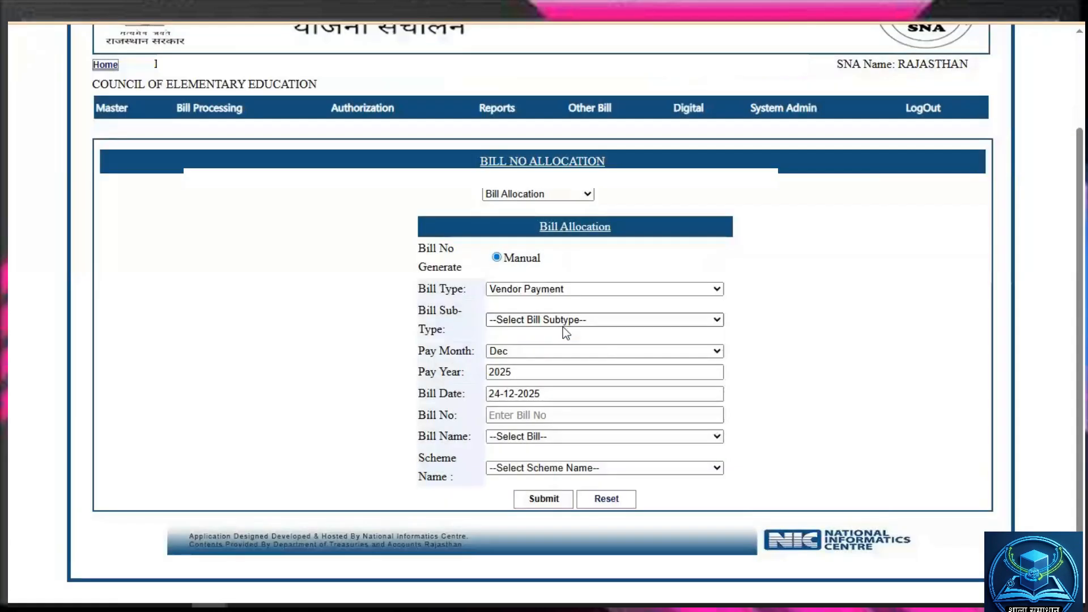
pyautogui.click(556, 321)
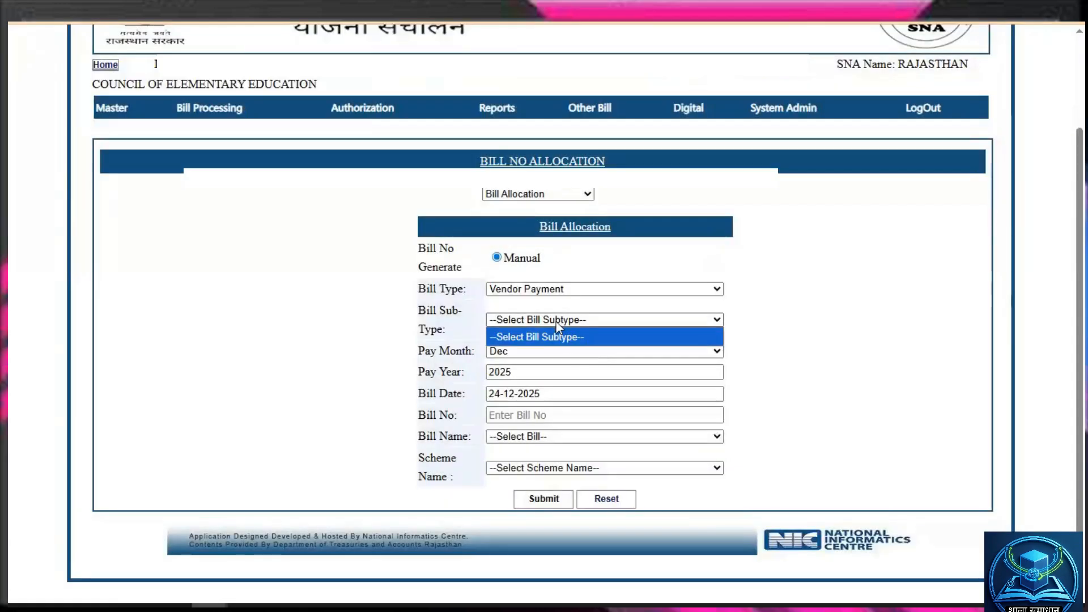
pyautogui.click(620, 320)
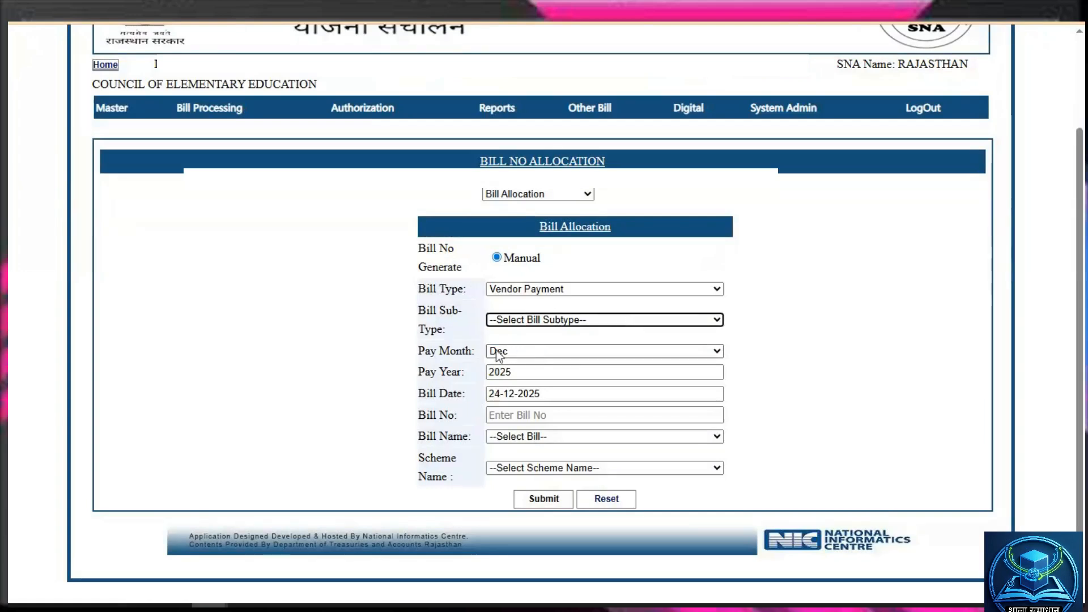
pyautogui.moveTo(423, 351); pyautogui.dragTo(474, 351)
pyautogui.moveTo(420, 377); pyautogui.dragTo(469, 397)
pyautogui.click(751, 406)
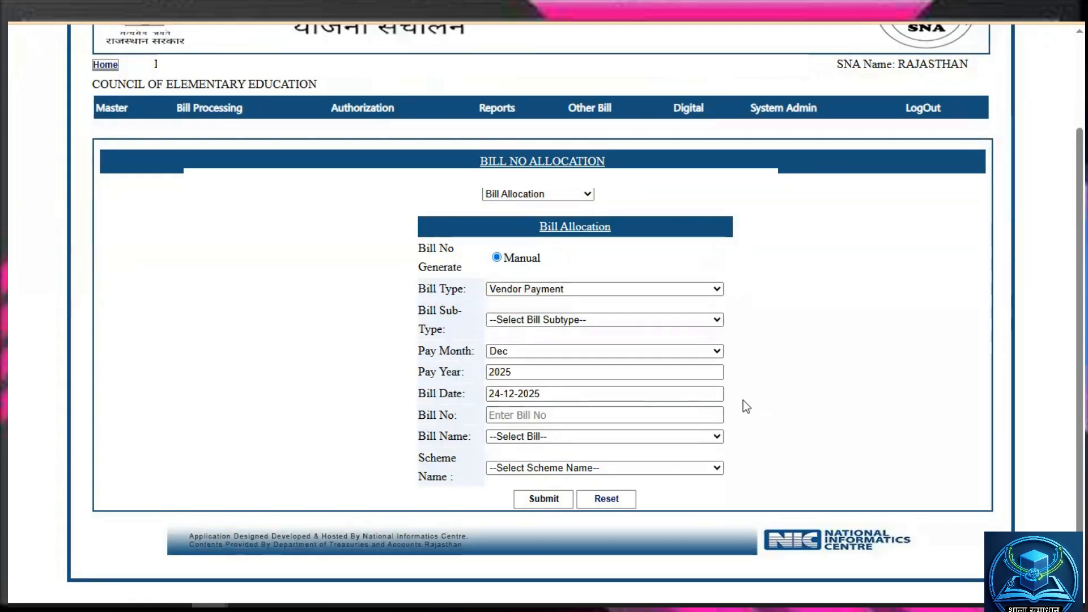
# Set the bill date to 24 December 2025
pyautogui.click(571, 396)
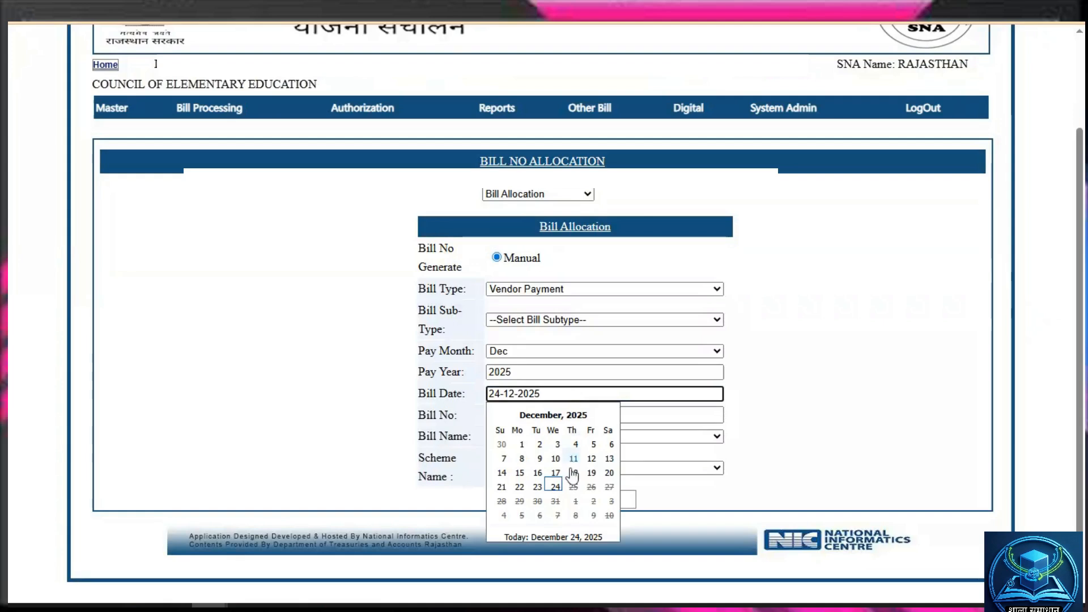
pyautogui.click(555, 488)
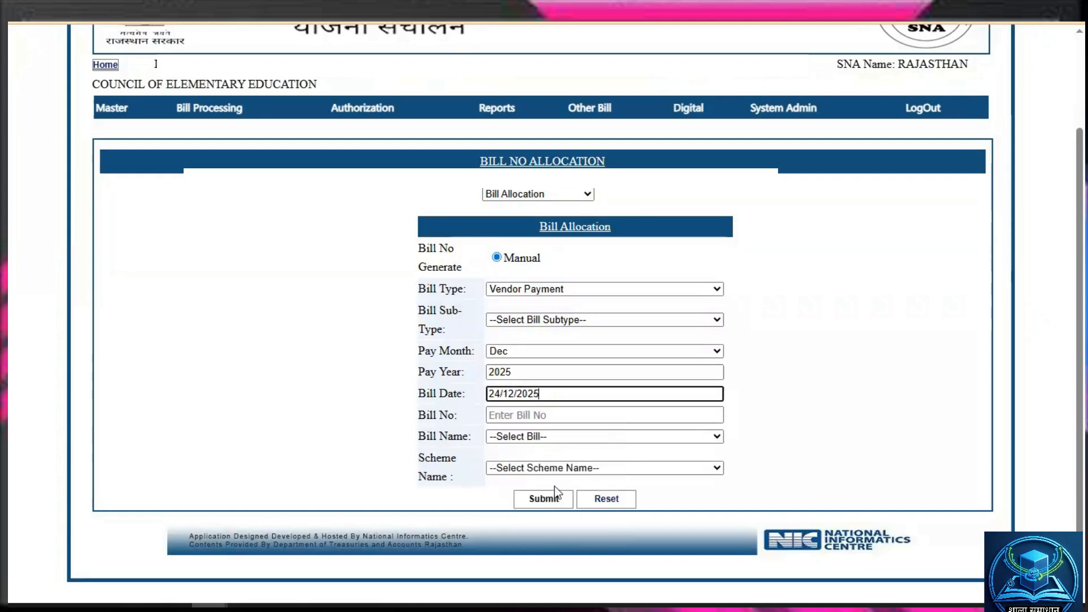
pyautogui.click(536, 417)
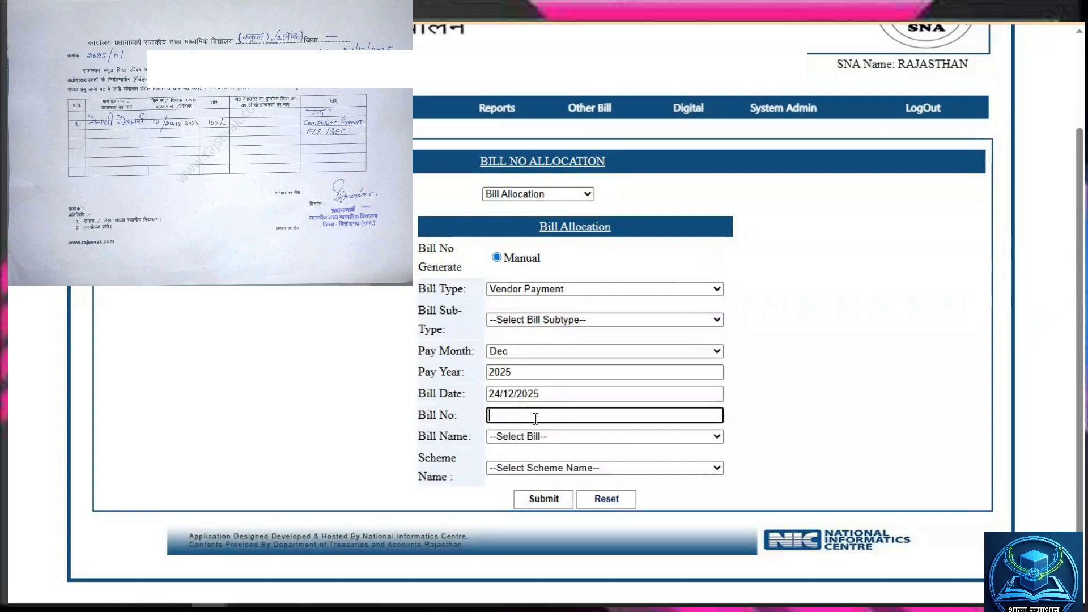
# Enter bill number 20, bill name GUPS SARTHAL, scheme Samagra Shiksha RJ, and submit
pyautogui.write('20')
pyautogui.click(542, 436)
pyautogui.click(549, 372)
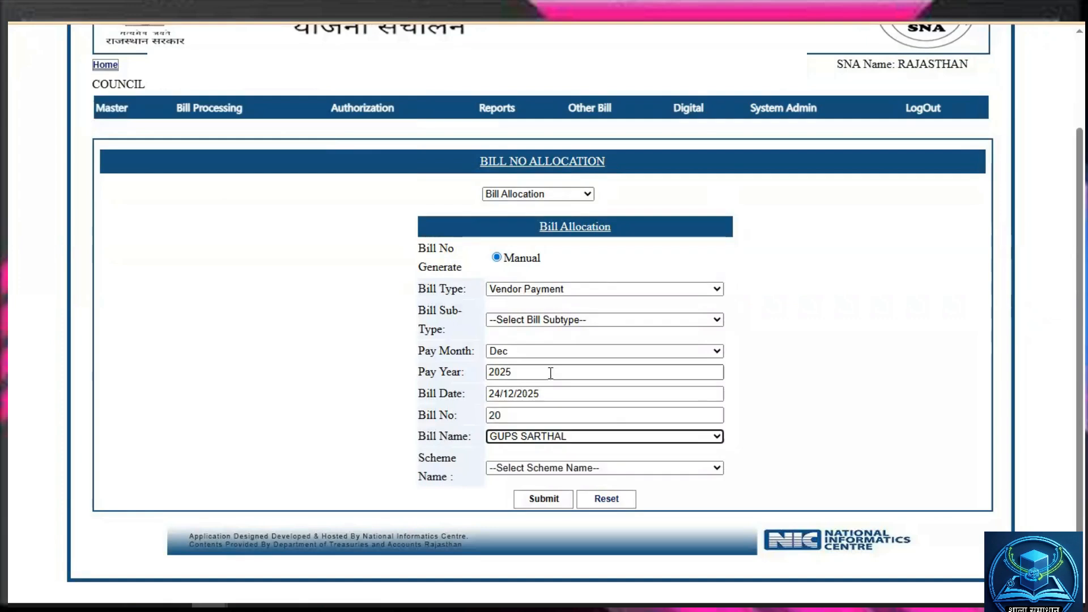
pyautogui.click(549, 471)
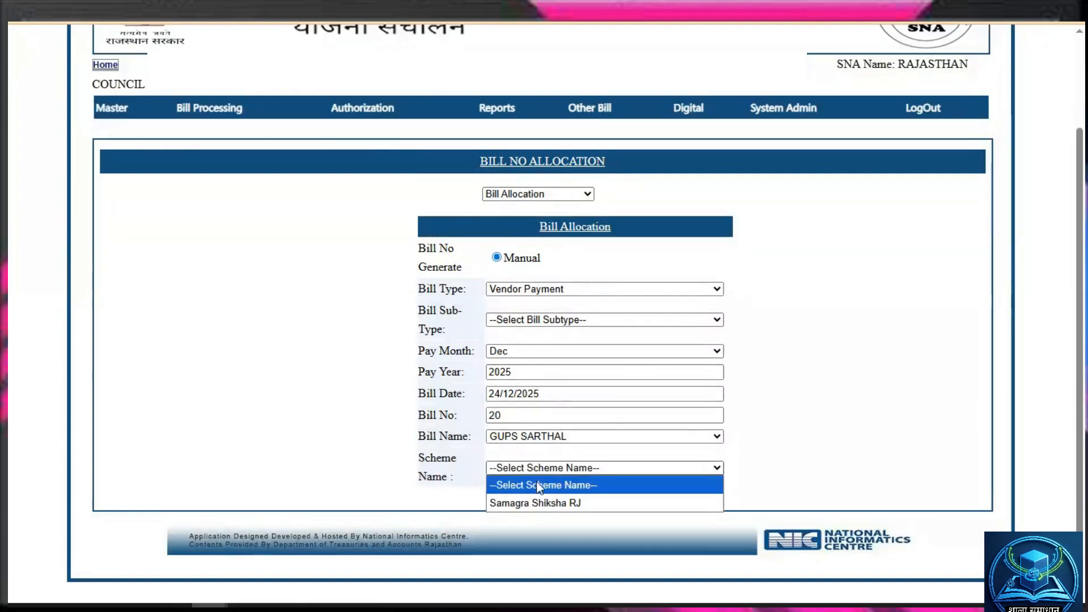
pyautogui.click(534, 503)
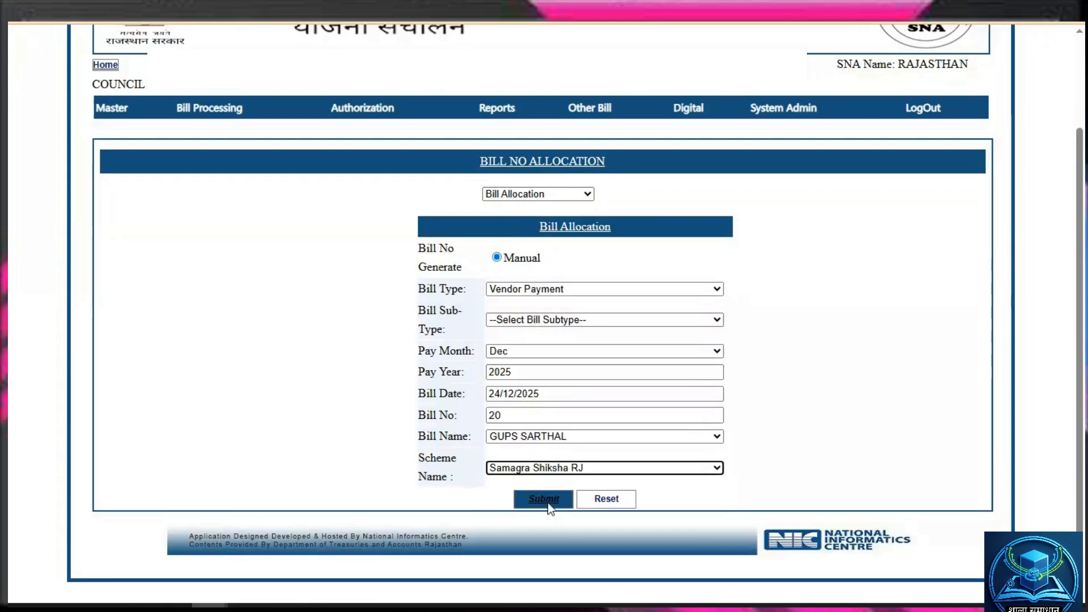
pyautogui.click(548, 500)
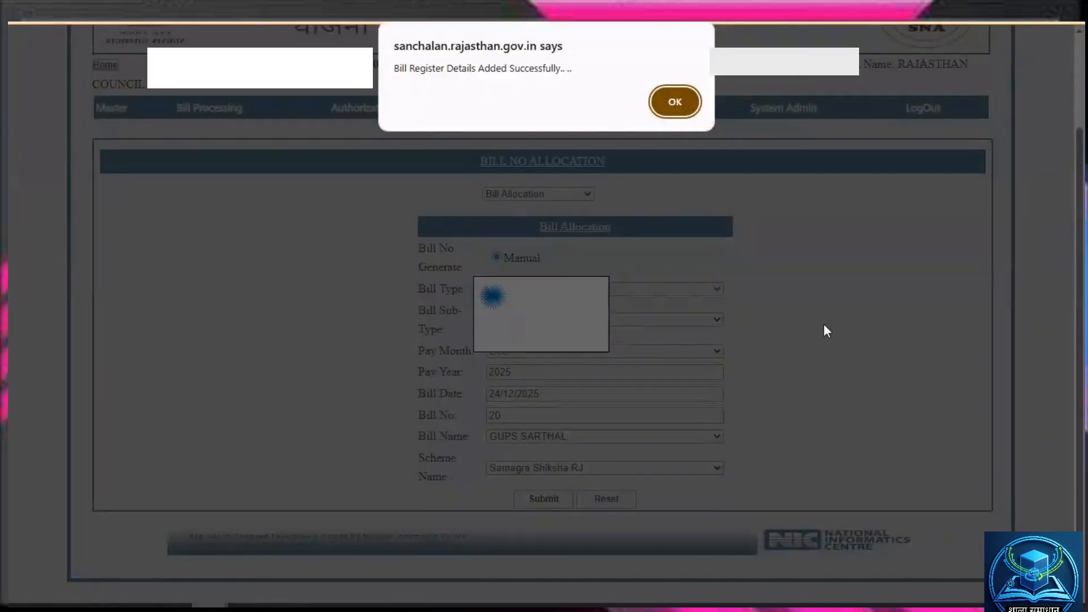
# Dismiss the bill saved alert and go to Other Bill > Vendor Bill > Vendor Process
pyautogui.click(675, 103)
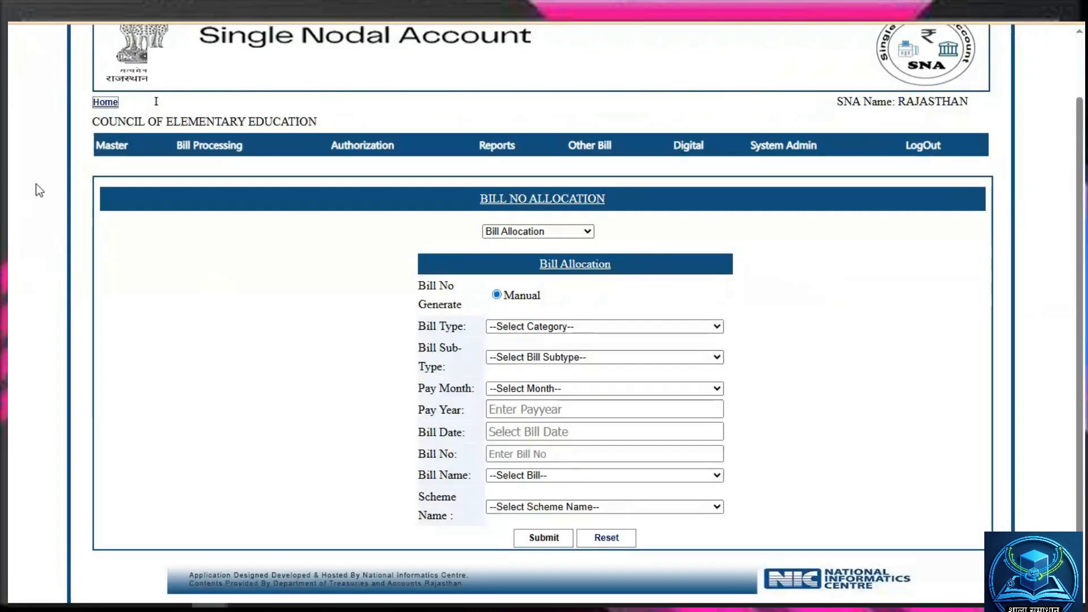
pyautogui.moveTo(593, 152)
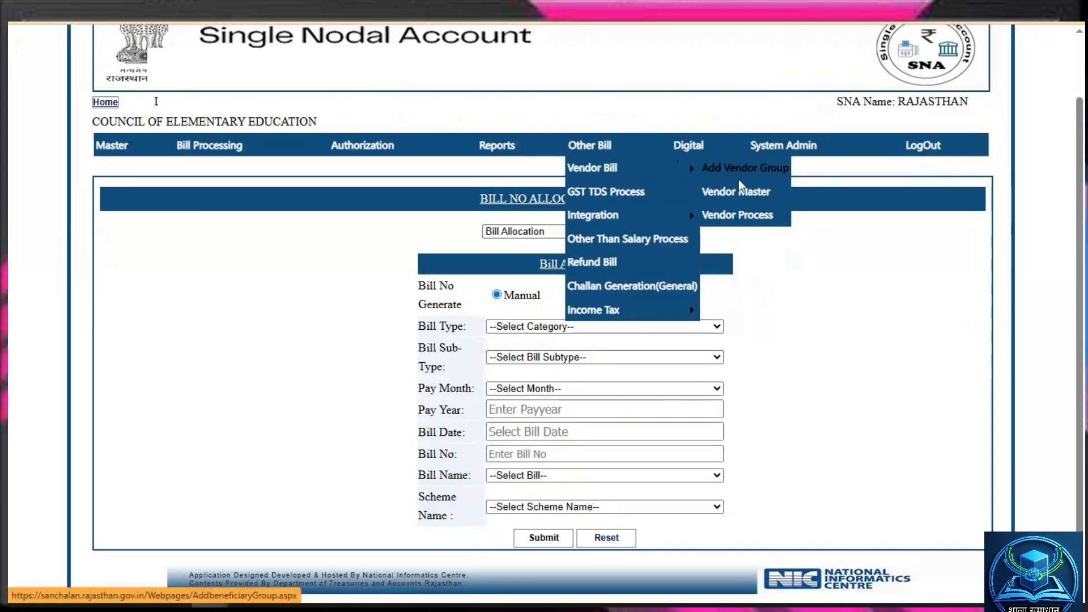
pyautogui.click(744, 214)
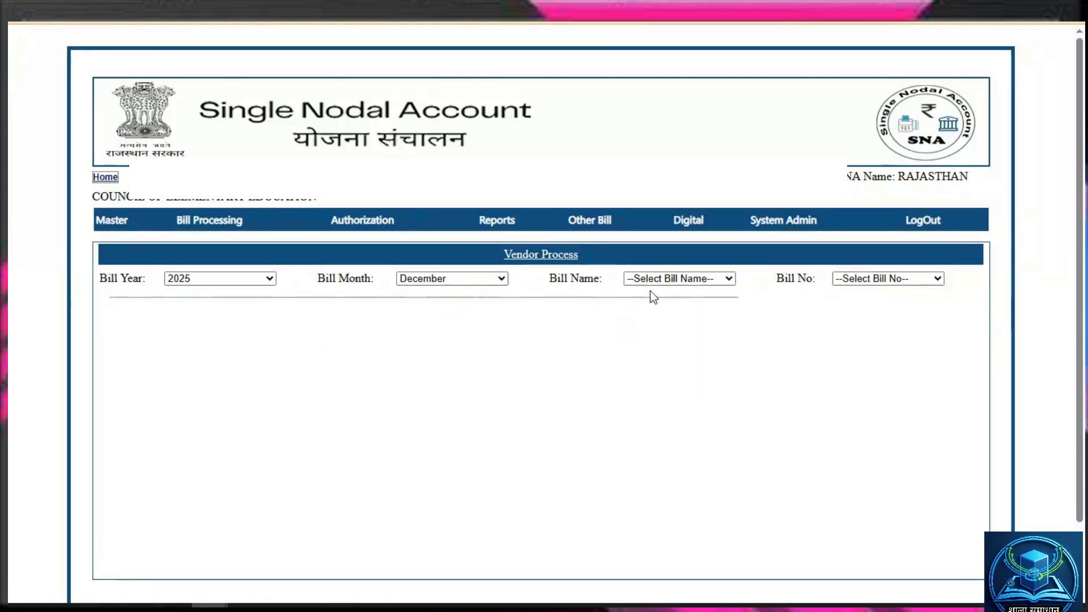
# Select bill GUPS SARTHAL 20-24/12/2025-2025 with sanction number 20 dated 24/12/2025
pyautogui.click(683, 281)
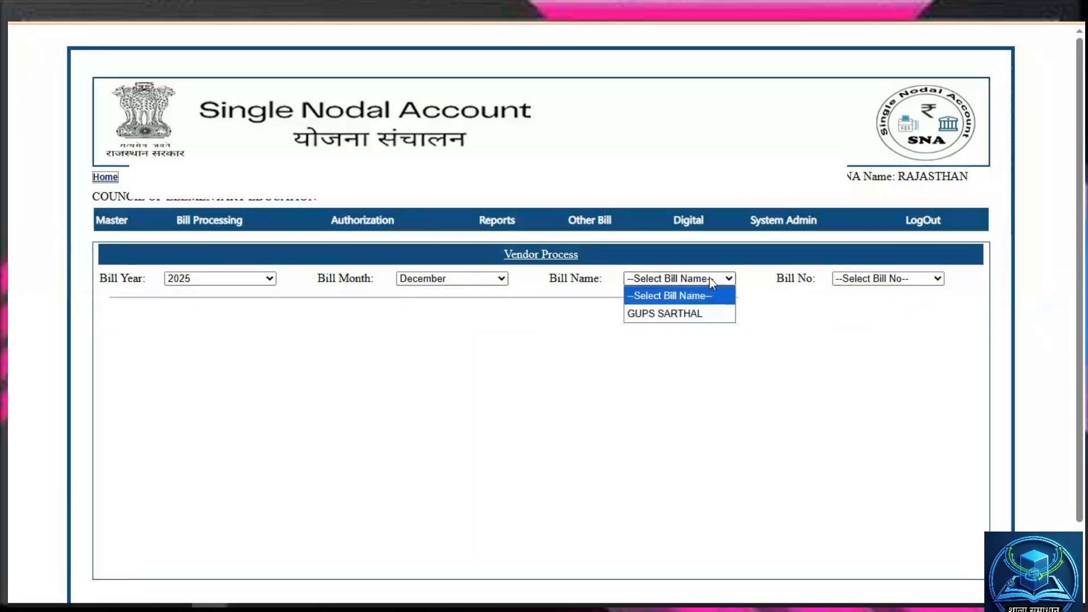
pyautogui.click(690, 313)
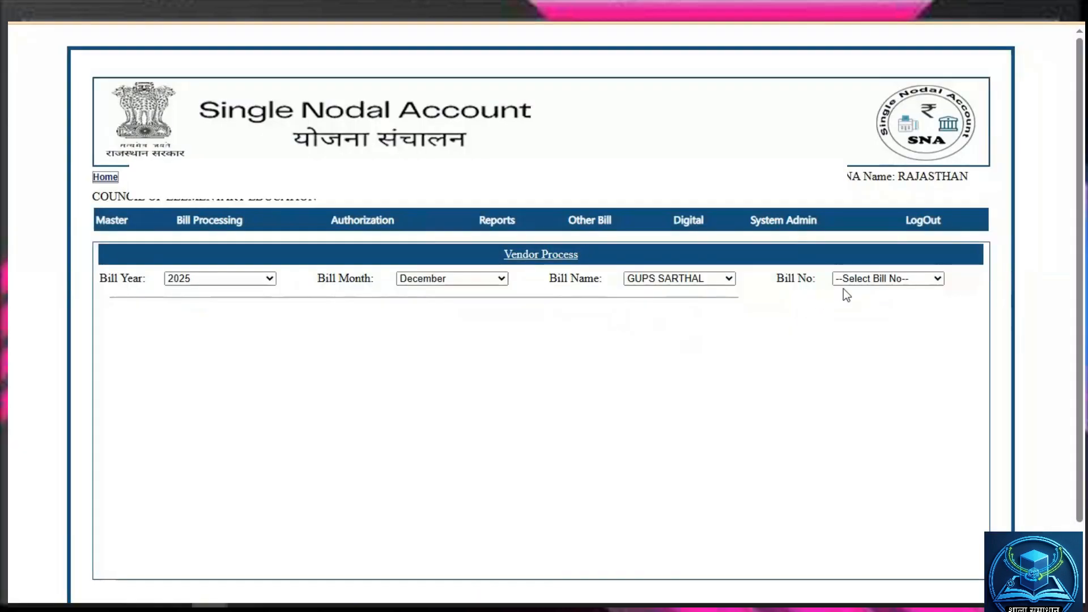
pyautogui.click(856, 280)
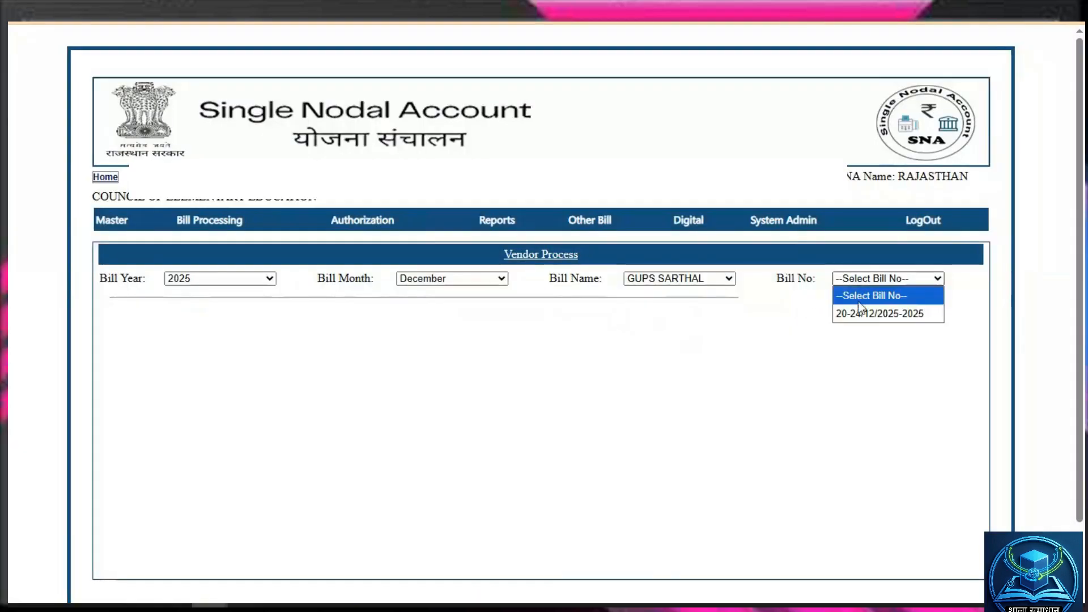
pyautogui.click(902, 315)
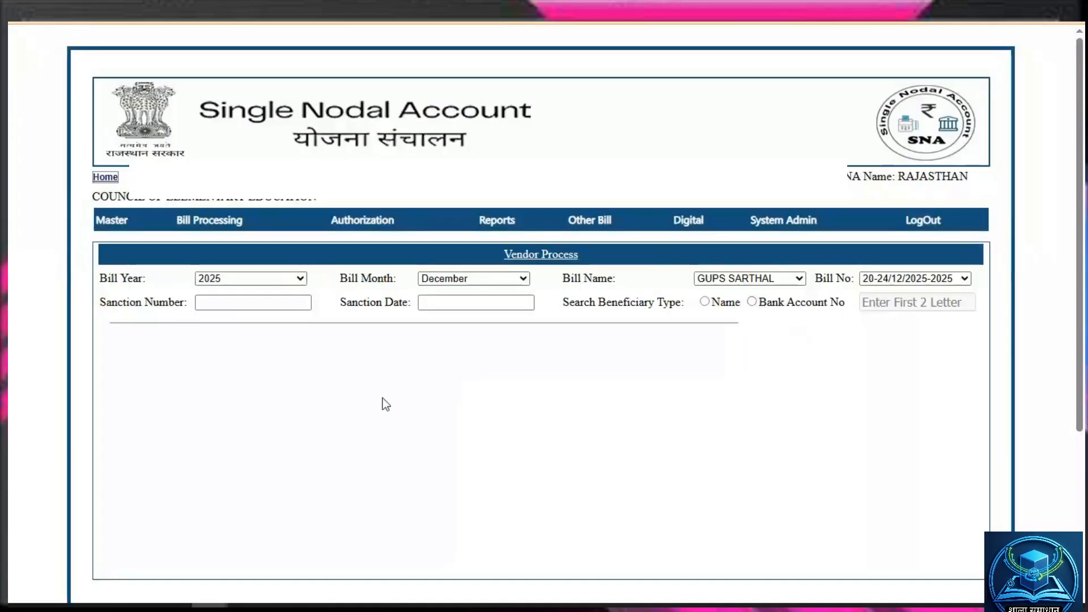
pyautogui.click(235, 300)
pyautogui.write('20')
pyautogui.click(453, 302)
pyautogui.click(483, 395)
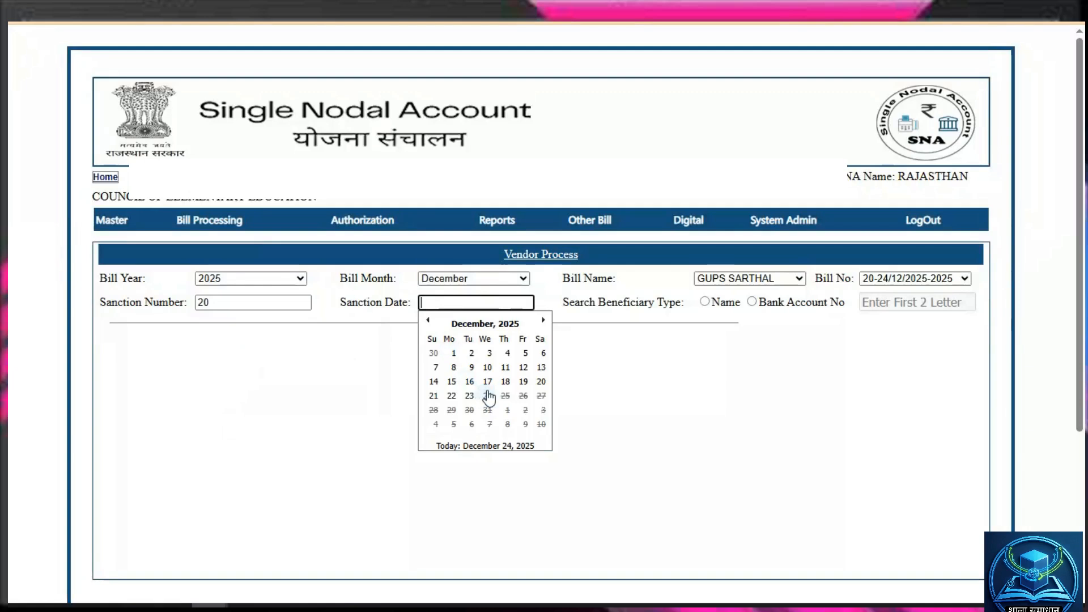
# Search for the beneficiary by bank account number, entering the vendor's account
pyautogui.click(753, 302)
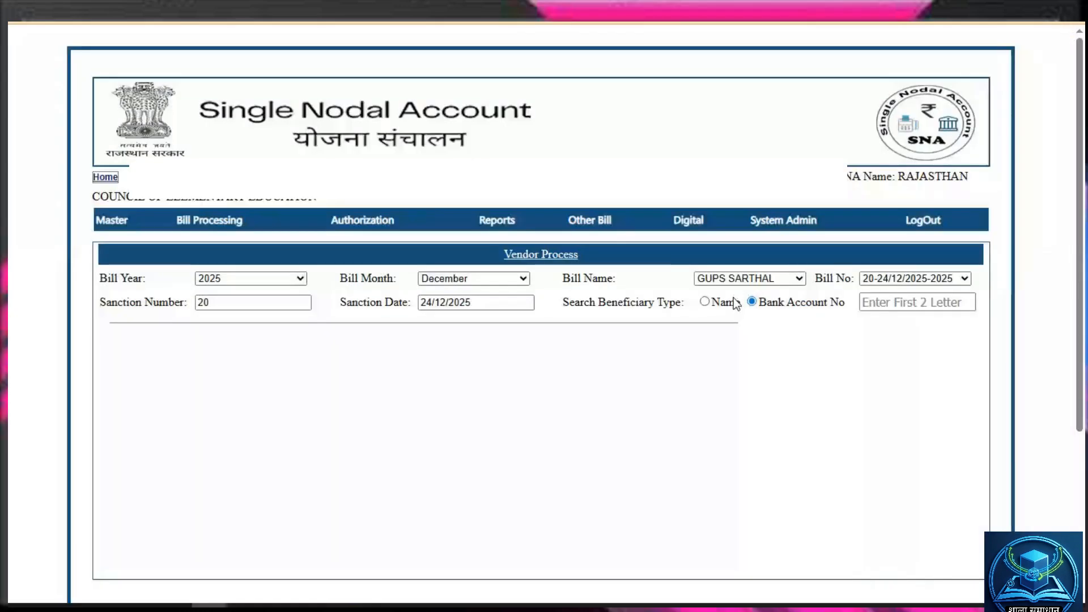
pyautogui.click(874, 303)
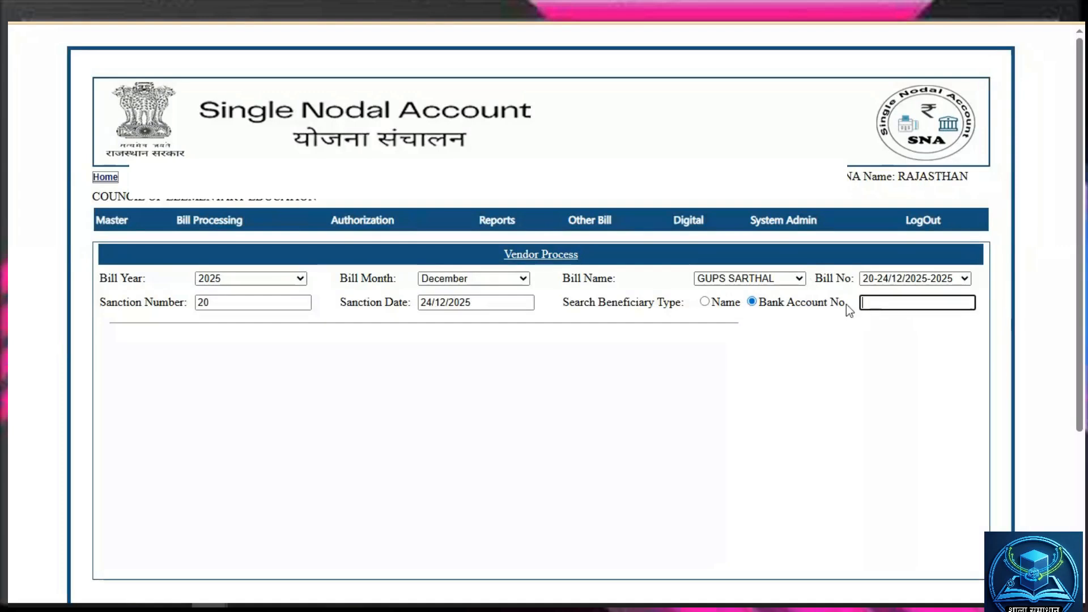
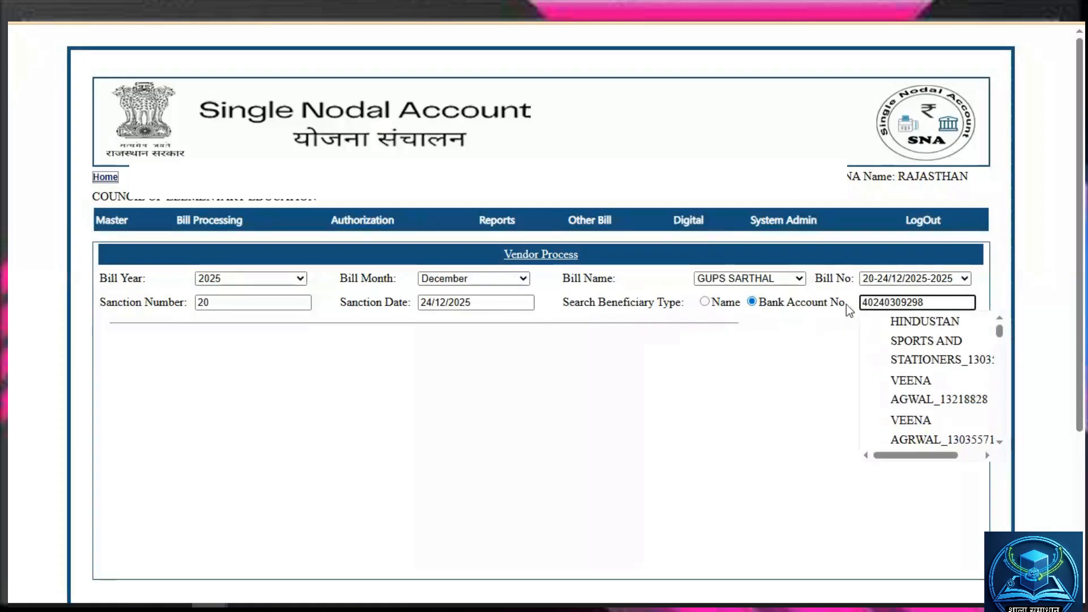
# Pick HINDUSTAN SPORTS AND STATIONERS and enter amount 500 with work order number 20
pyautogui.click(916, 338)
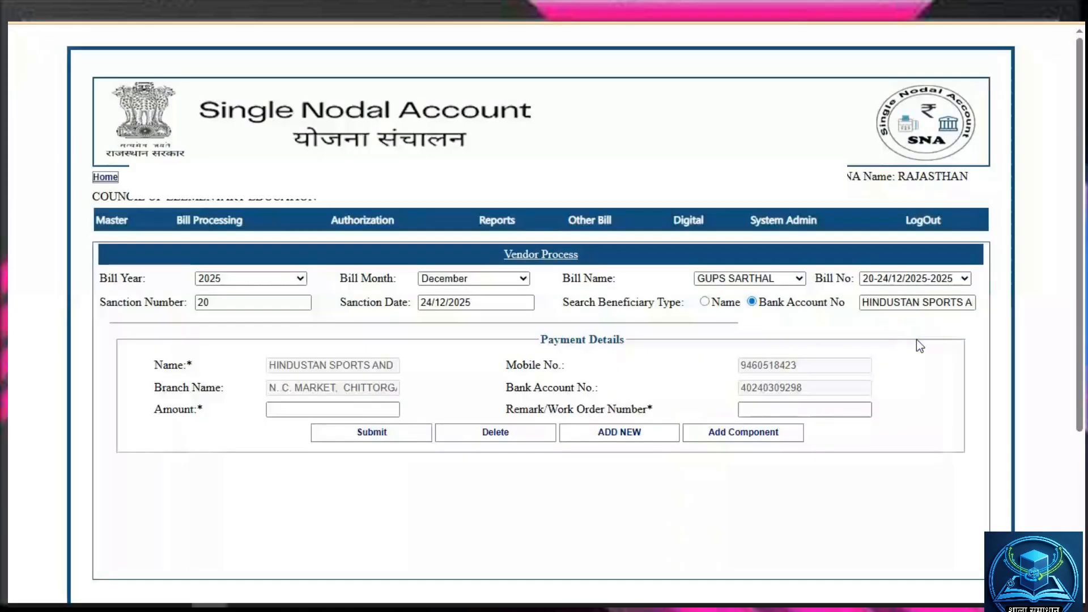
pyautogui.click(300, 412)
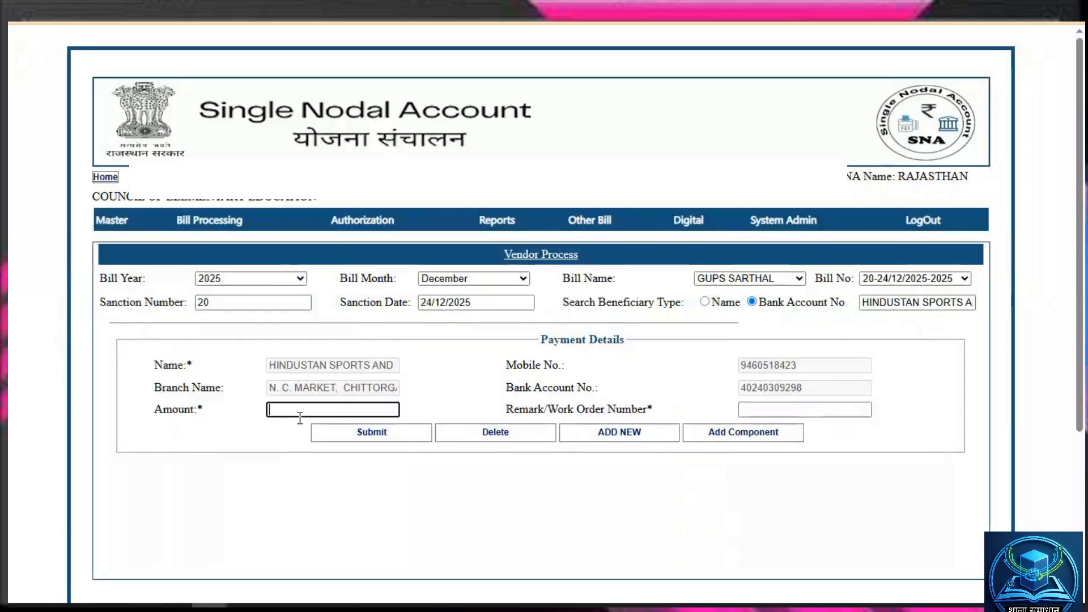
pyautogui.write('500')
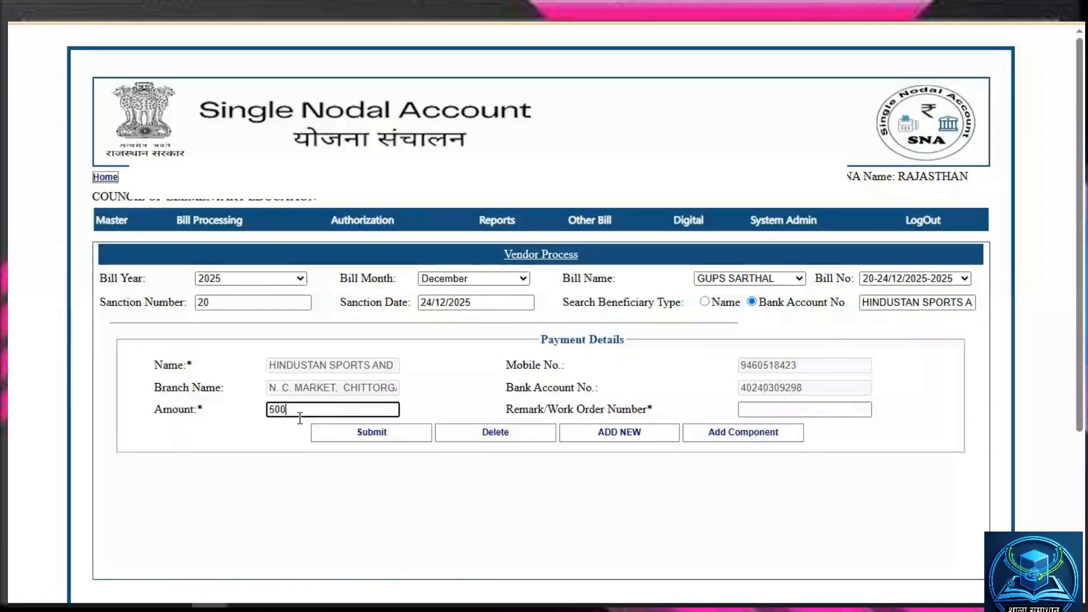
pyautogui.click(834, 415)
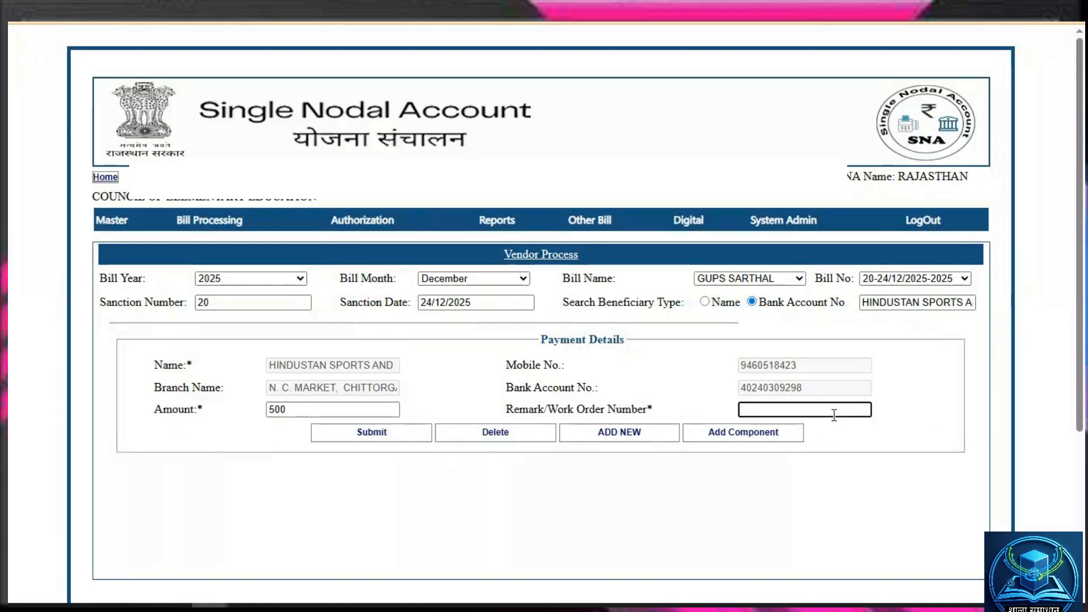
pyautogui.write('20')
pyautogui.doubleClick(227, 304)
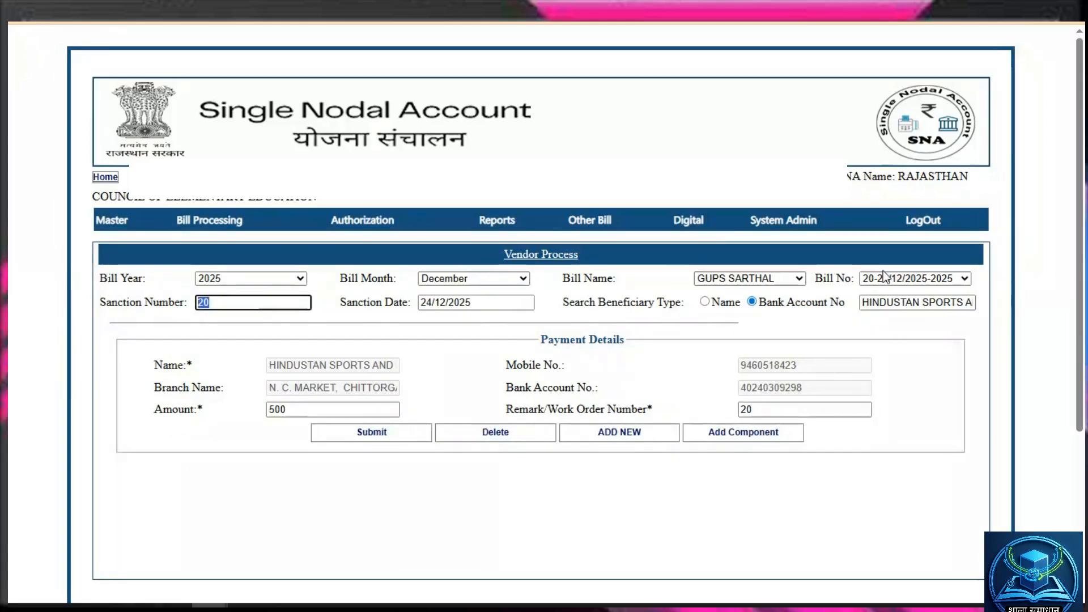
pyautogui.click(877, 278)
pyautogui.click(935, 434)
pyautogui.doubleClick(748, 410)
pyautogui.click(501, 487)
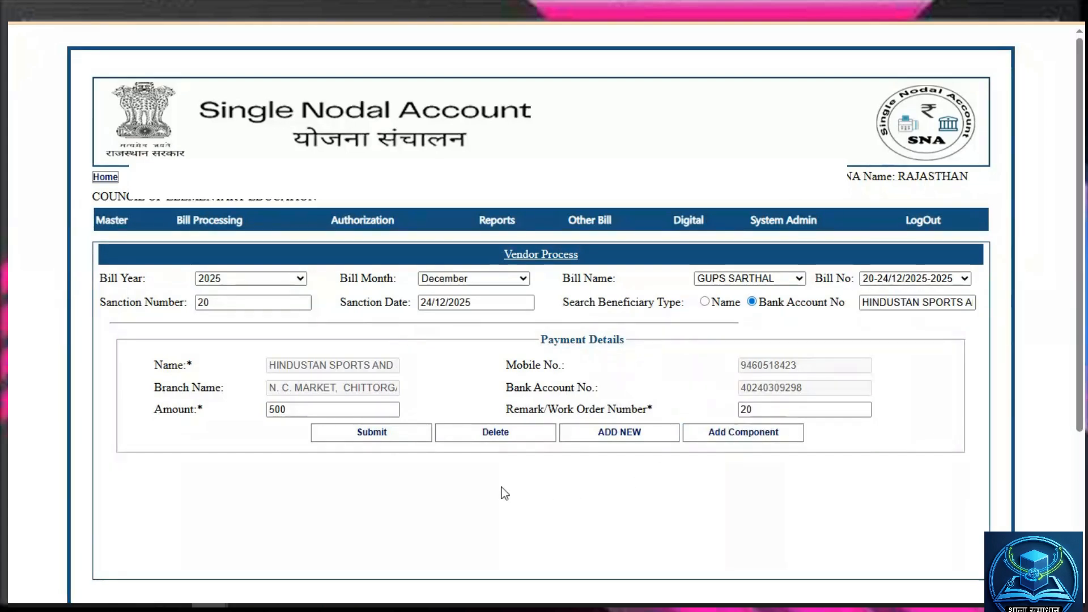
# Save the vendor's 500 payment and acknowledge the confirmation
pyautogui.click(371, 432)
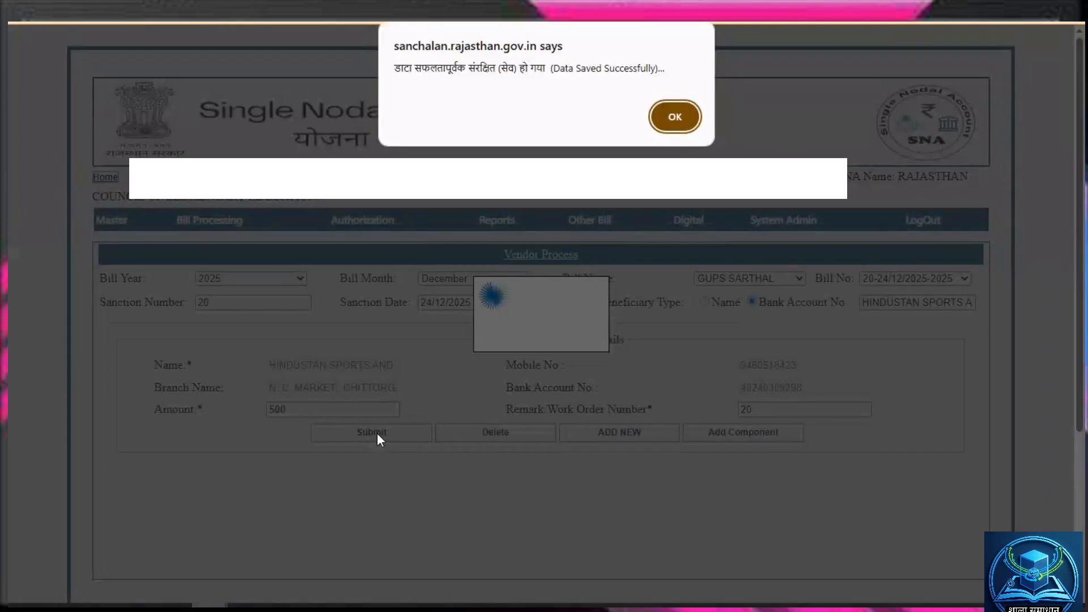
pyautogui.click(672, 118)
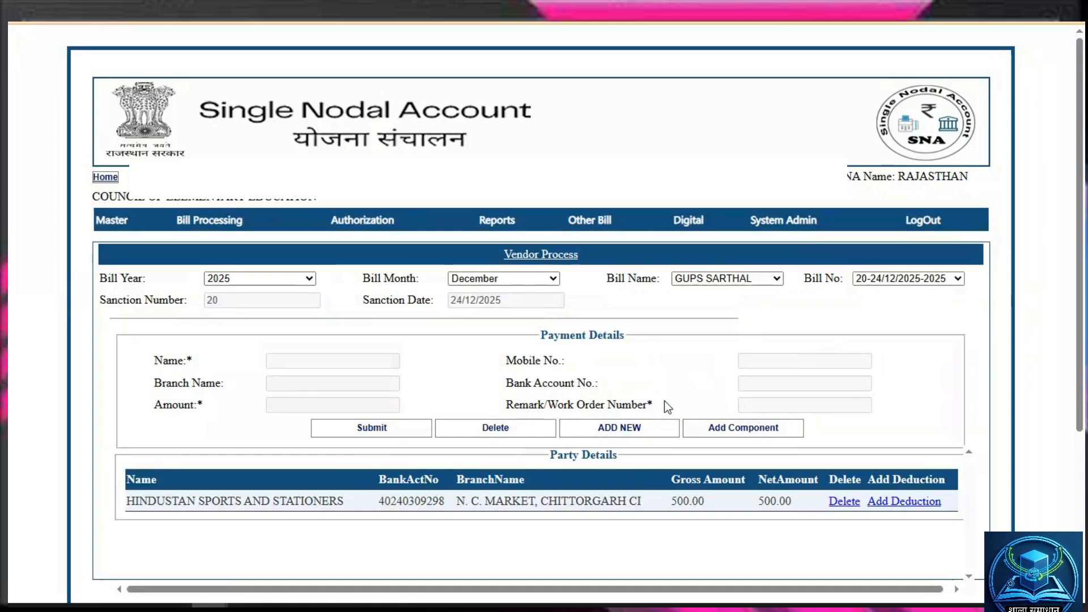
pyautogui.click(627, 427)
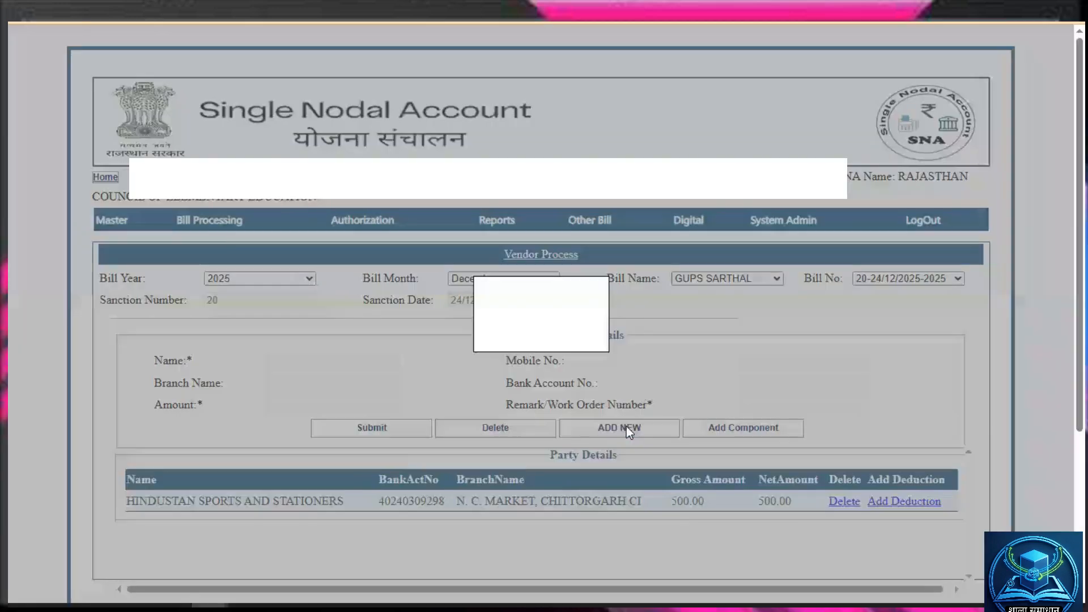
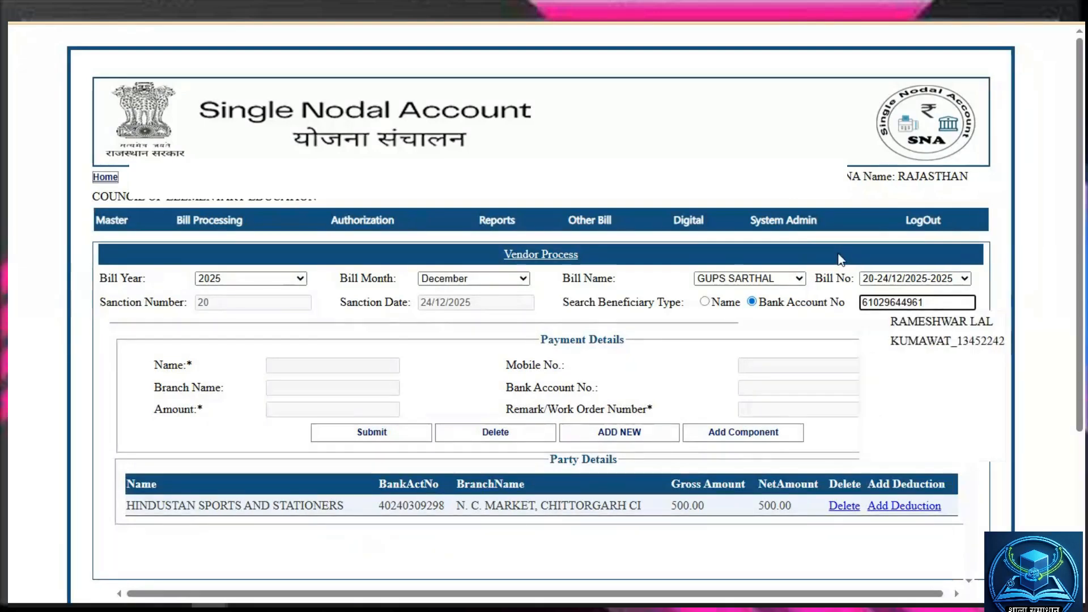
# Find the second vendor by bank account, enter amount 1183 and remark 20, and save
pyautogui.click(950, 334)
pyautogui.click(342, 408)
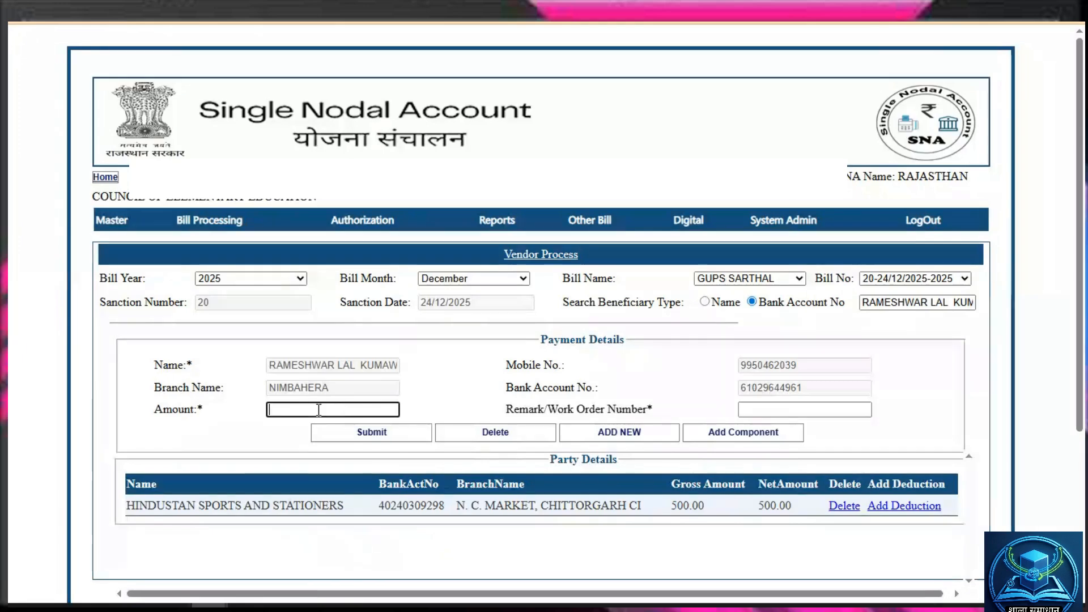
pyautogui.write('1183')
pyautogui.press('Tab')
pyautogui.write('20')
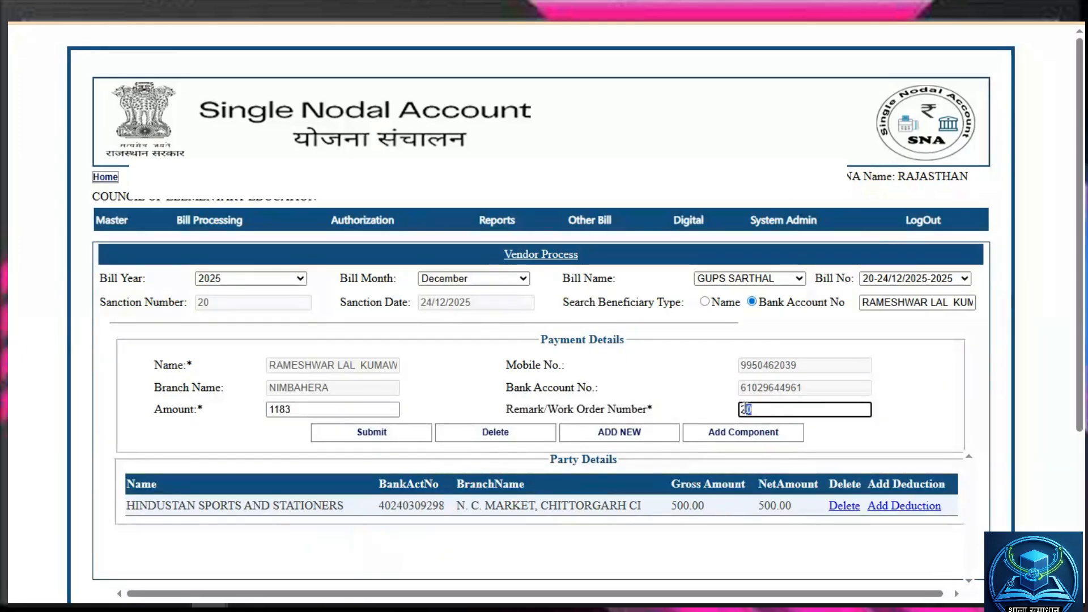
pyautogui.click(376, 437)
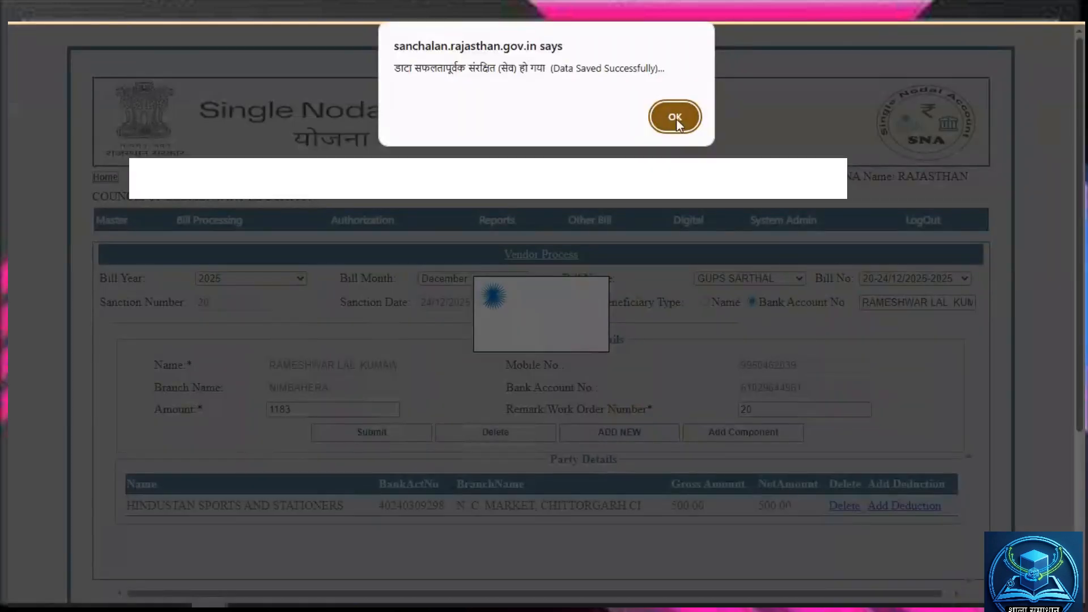
pyautogui.click(674, 115)
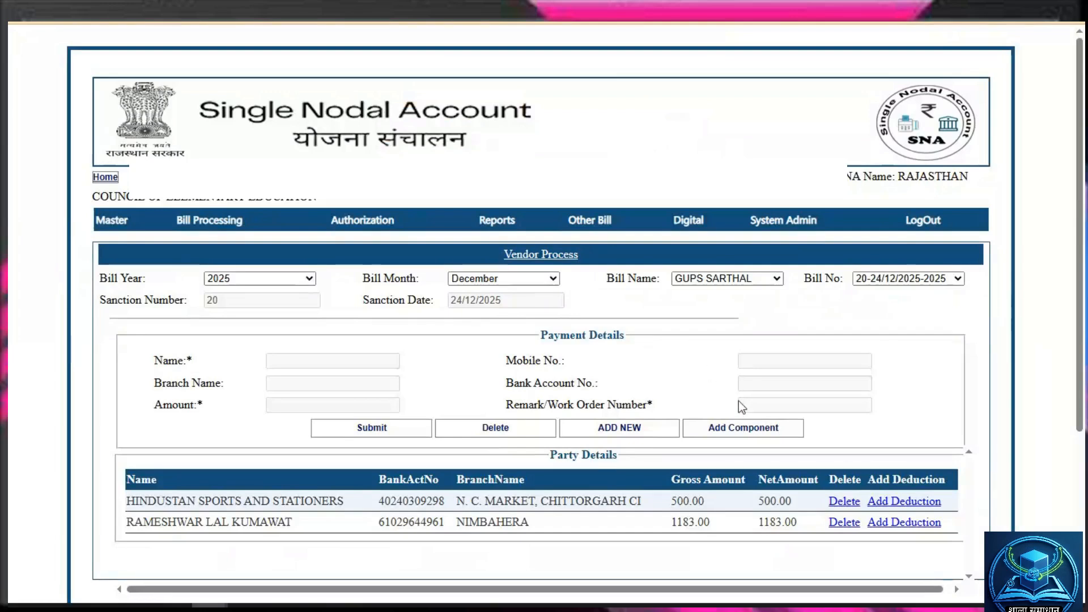
# Enter 1683 as the Composite School Grant (Elementary) amount under Add Component and submit it
pyautogui.click(750, 429)
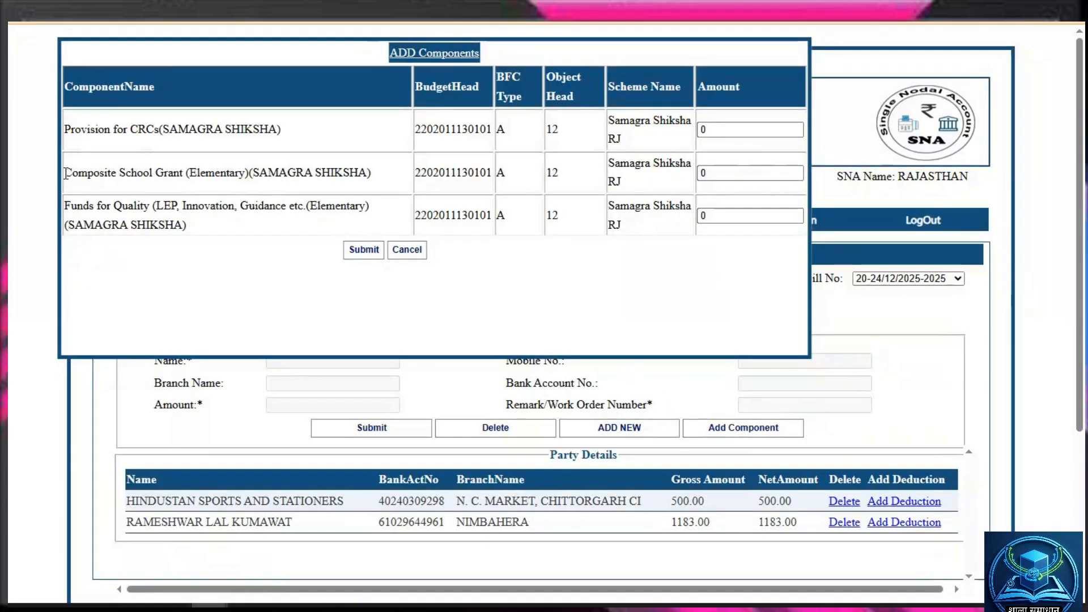
pyautogui.moveTo(66, 172); pyautogui.dragTo(365, 186)
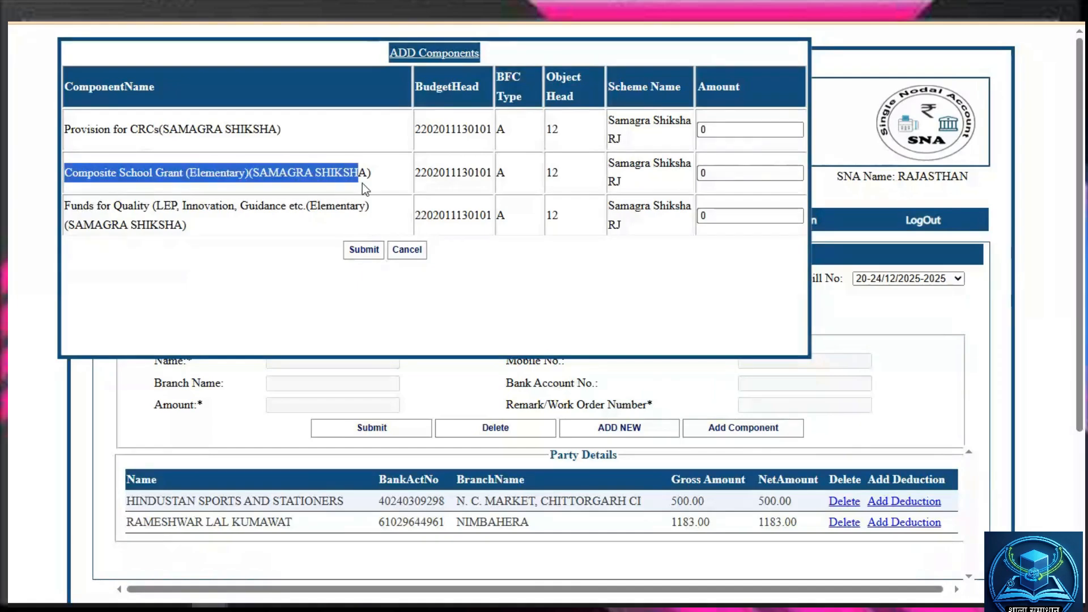
pyautogui.click(735, 173)
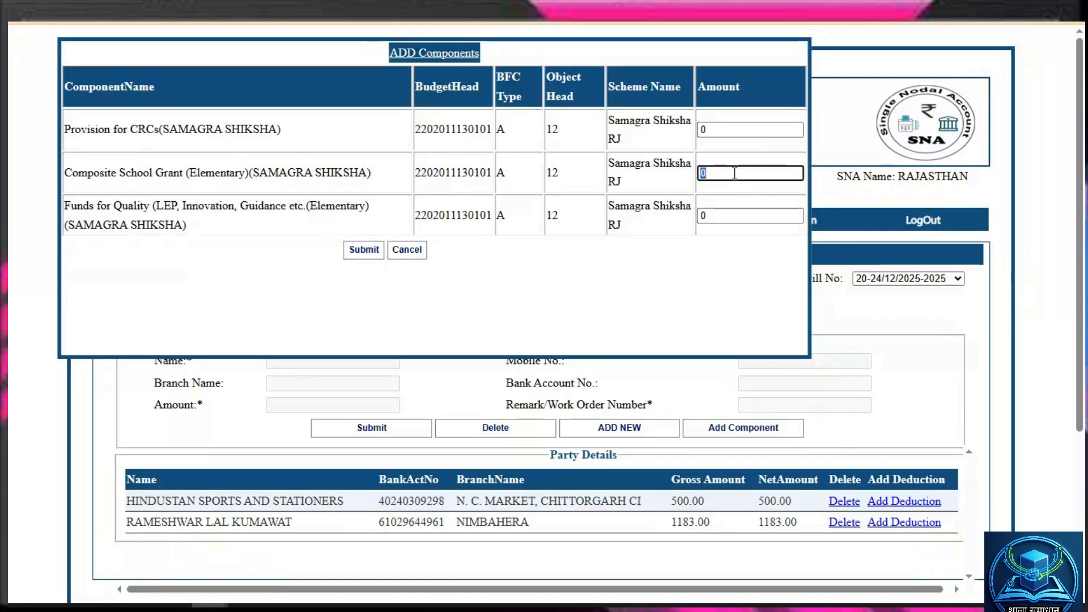
pyautogui.write('1')
pyautogui.write('83')
pyautogui.press('BackSpace')
pyautogui.press('BackSpace')
pyautogui.press('BackSpace')
pyautogui.write('1683')
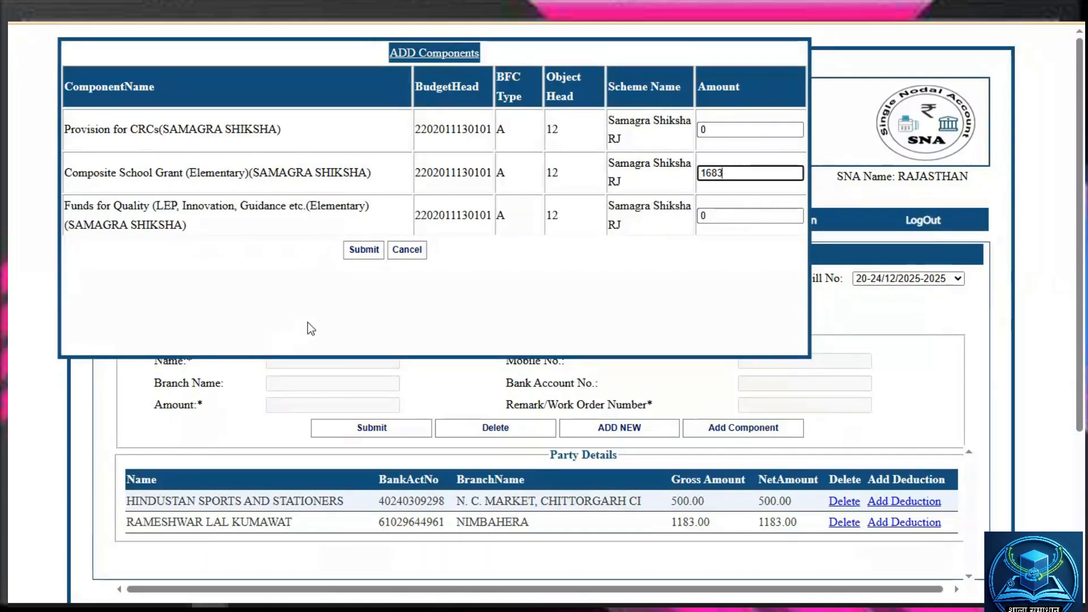
pyautogui.click(365, 253)
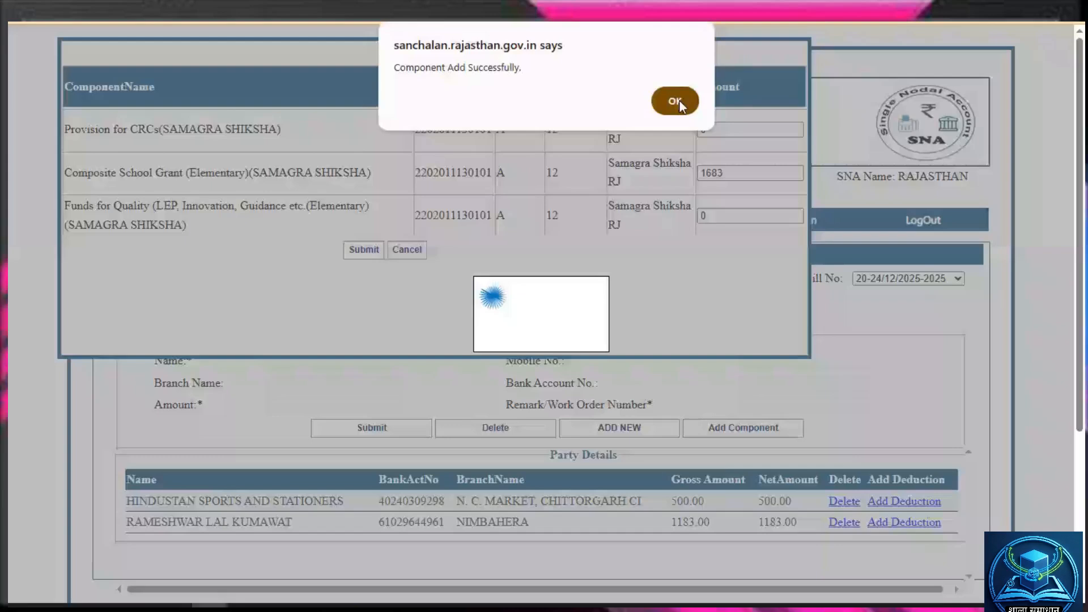
pyautogui.click(678, 103)
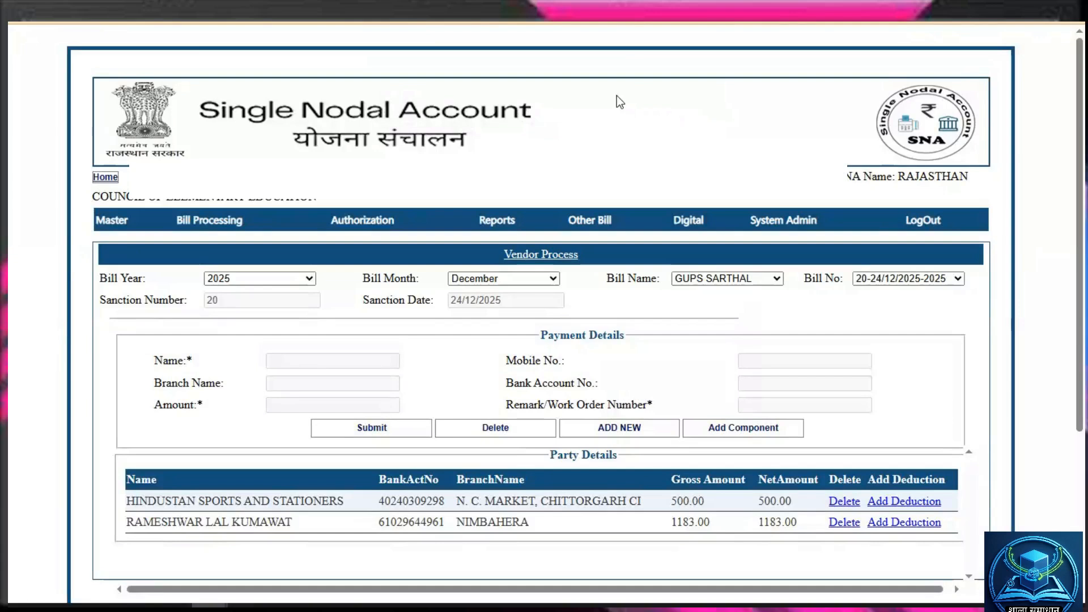
# On the Upload Documents page, select group GUPS SARTHAL and Bill No 20
pyautogui.moveTo(358, 226)
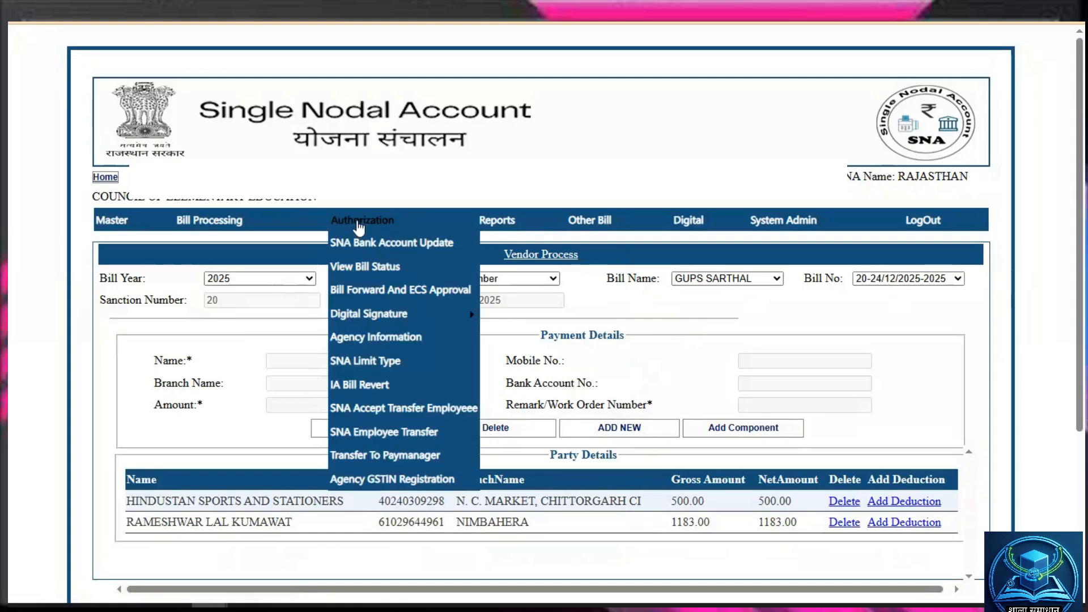
pyautogui.moveTo(374, 318)
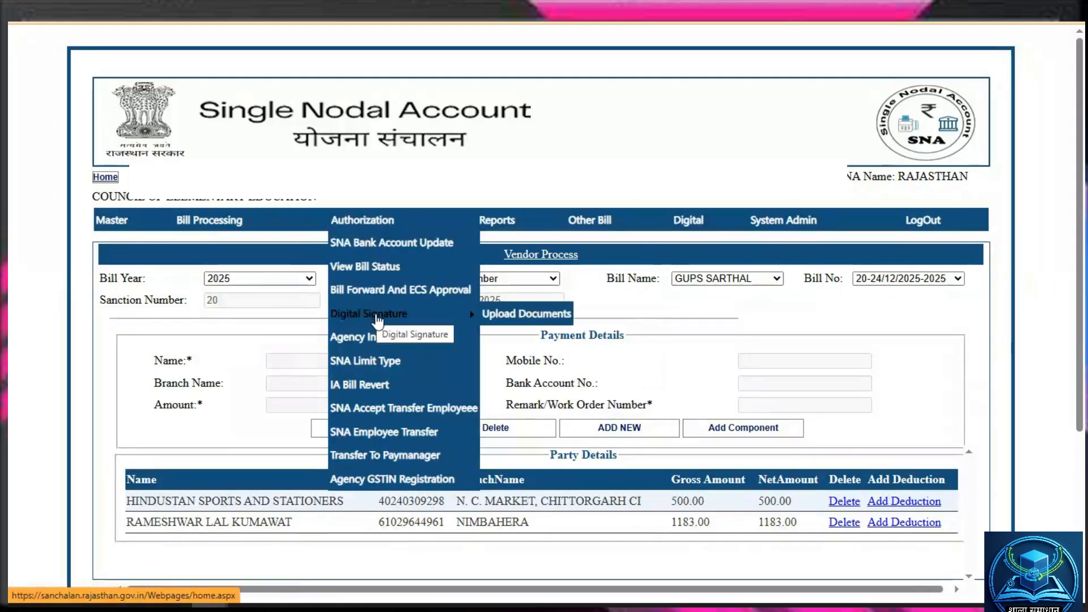
pyautogui.click(511, 315)
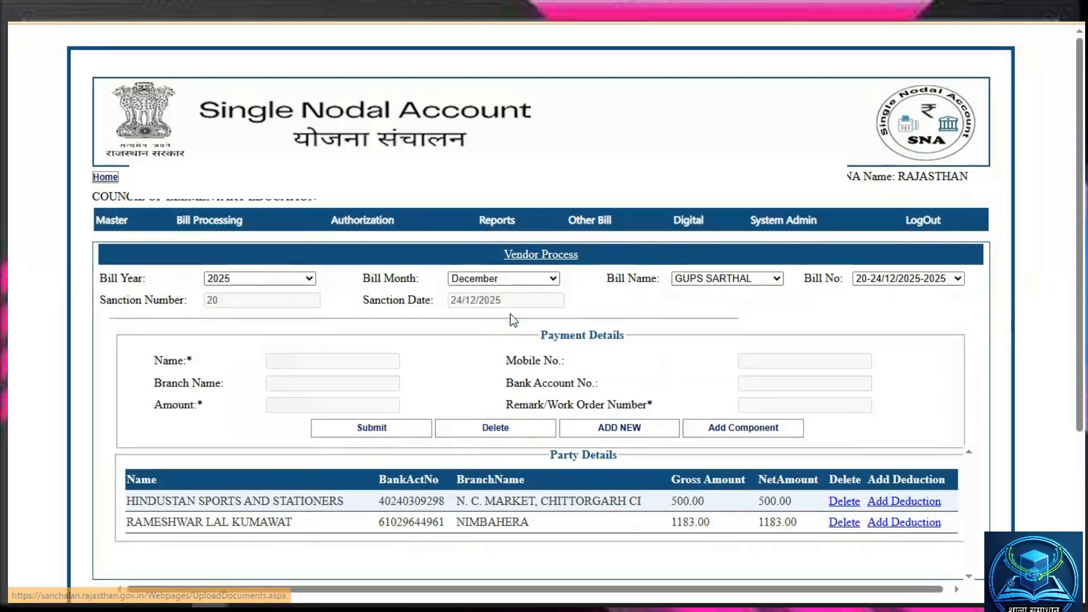
pyautogui.click(727, 280)
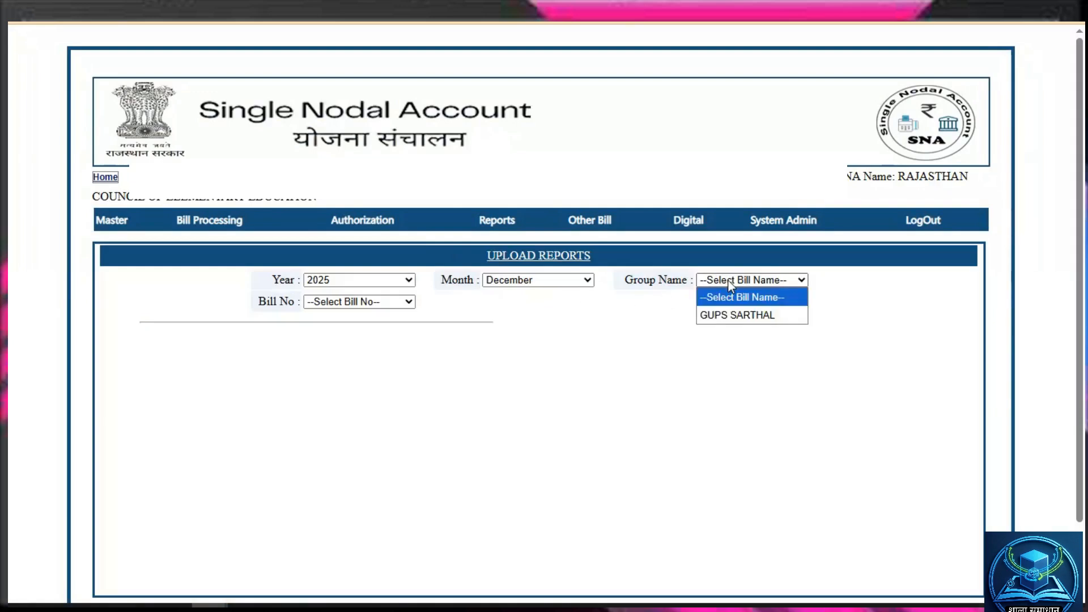
pyautogui.click(732, 314)
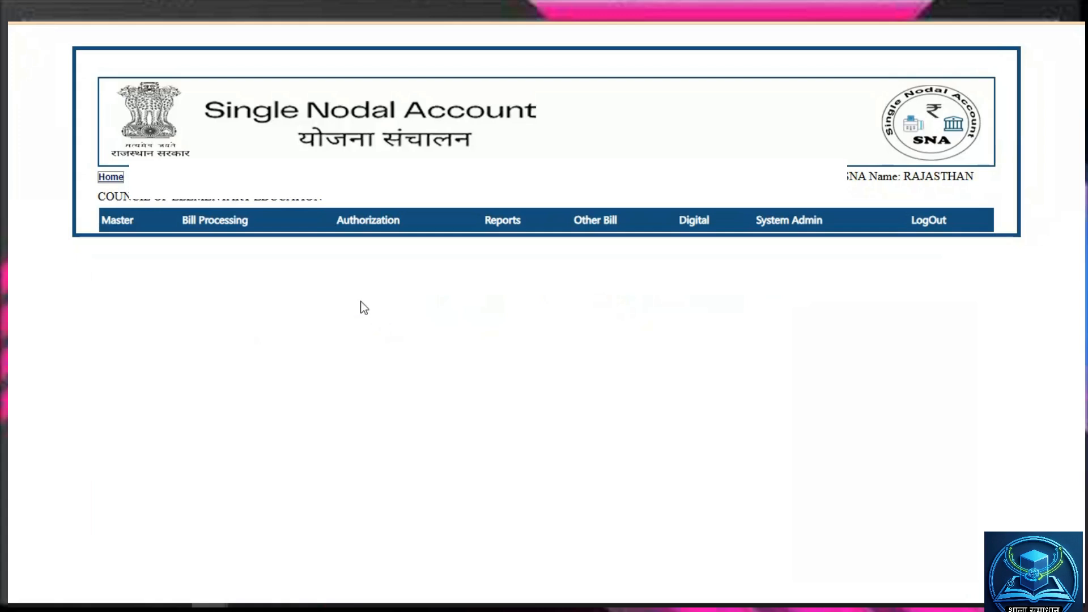
pyautogui.click(359, 302)
pyautogui.click(358, 334)
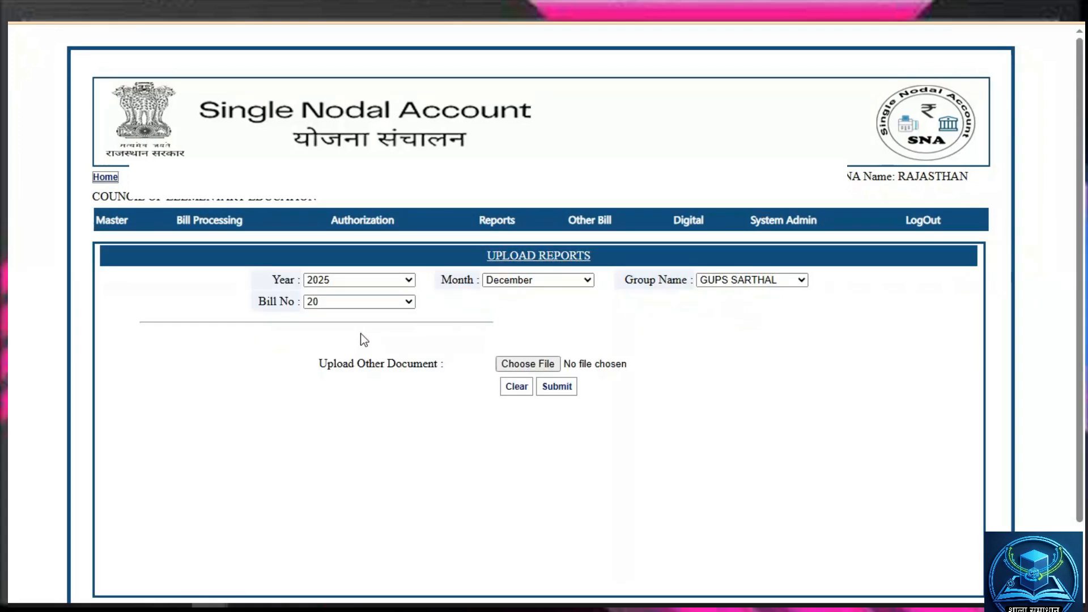
# Attach the bill's PDF document, submit it, and acknowledge the saved message
pyautogui.click(530, 364)
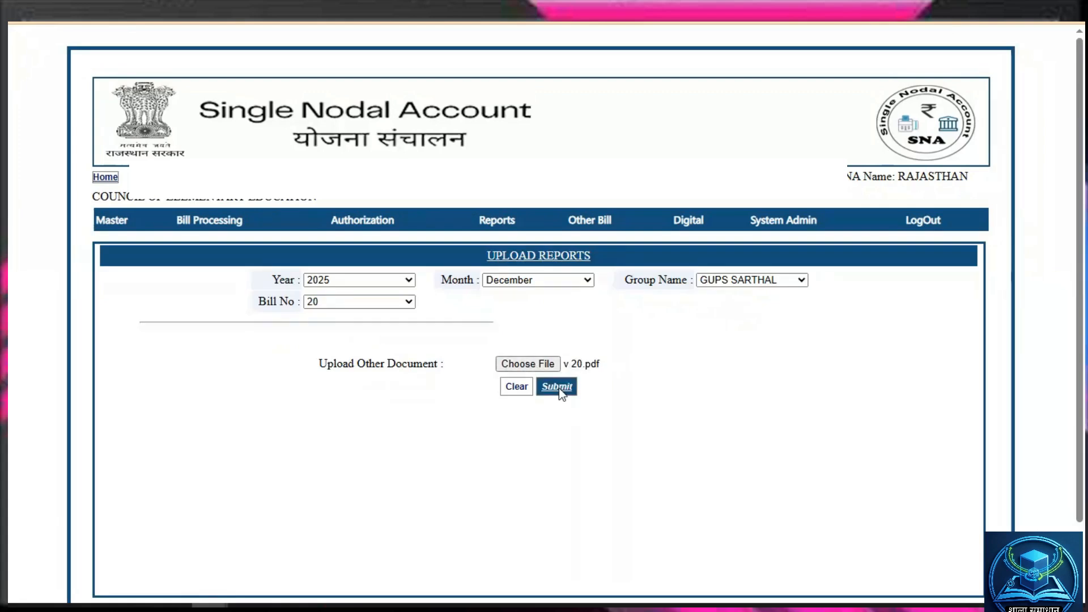
pyautogui.click(559, 387)
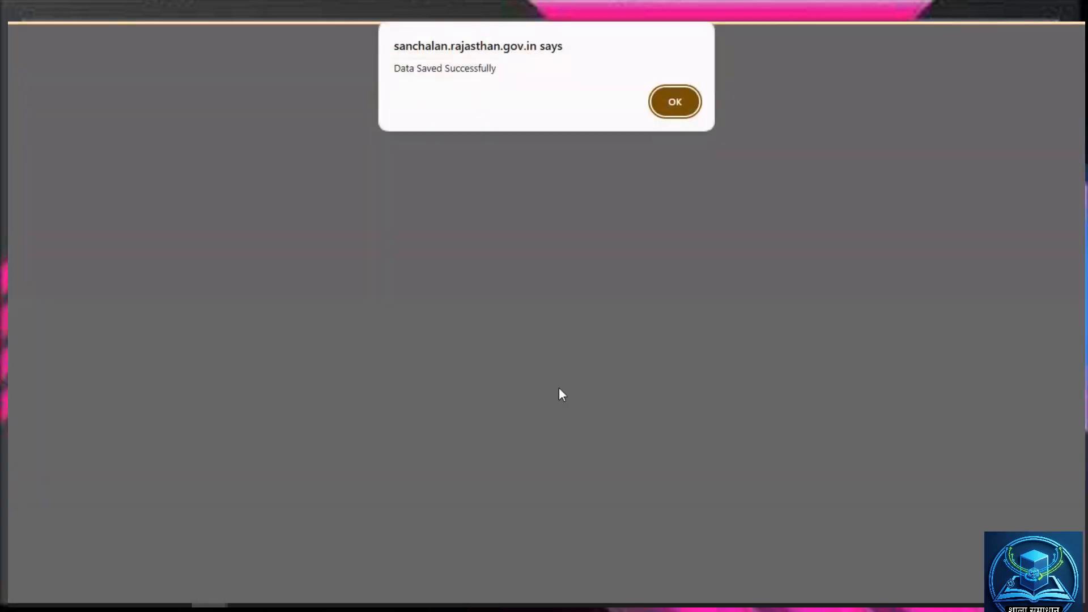
pyautogui.click(676, 102)
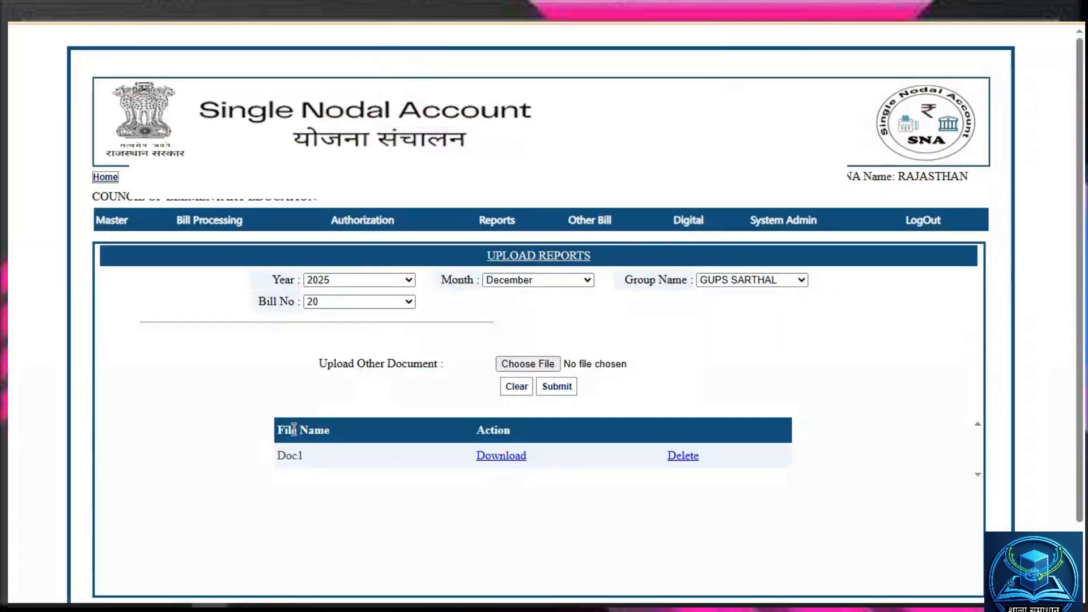
pyautogui.moveTo(359, 222)
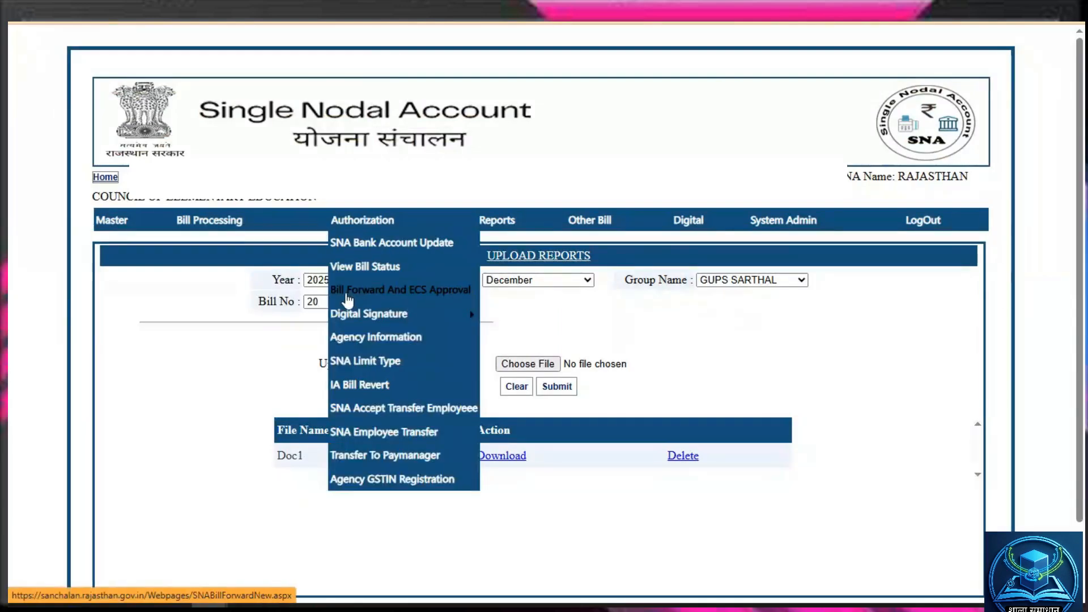
# Complete OTP verification in Bill Forward And ECS Approval and validate the 1,683.00 GUPS SARTHAL payment
pyautogui.click(441, 297)
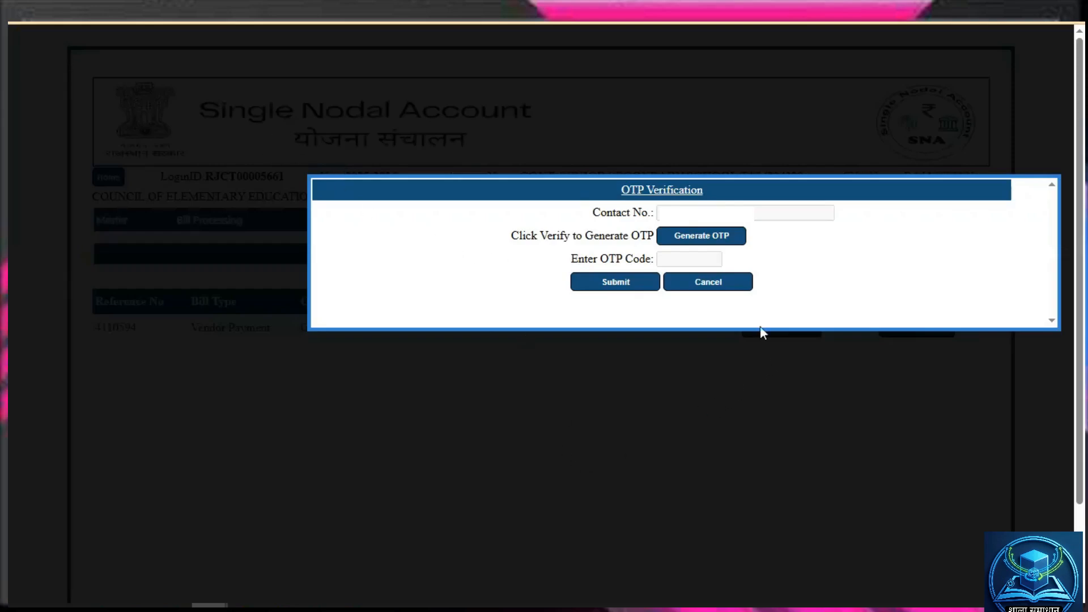
pyautogui.click(701, 236)
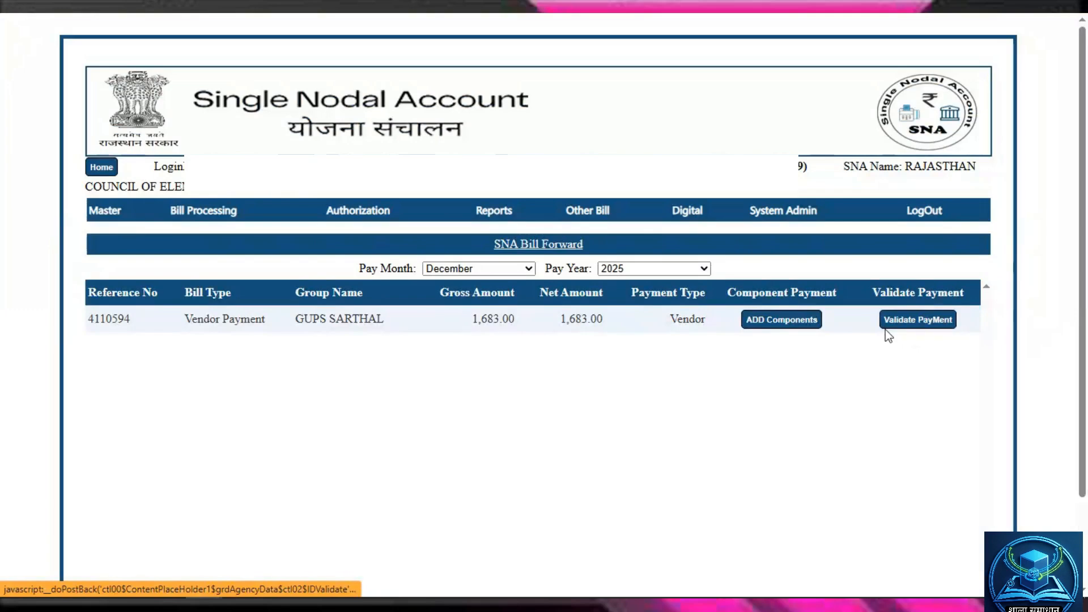
pyautogui.click(922, 324)
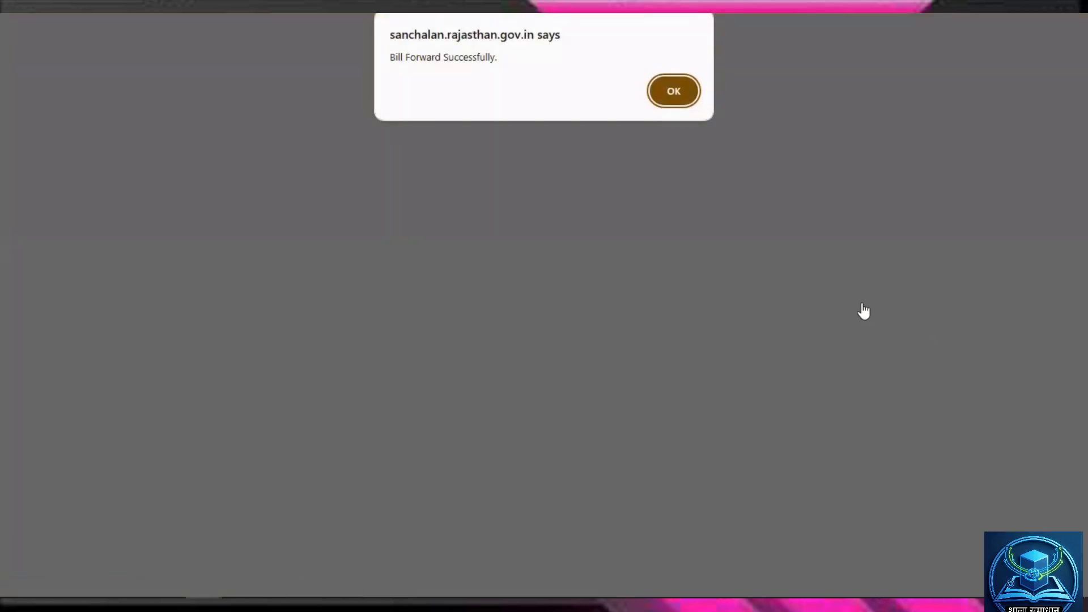
pyautogui.moveTo(405, 57); pyautogui.dragTo(510, 55)
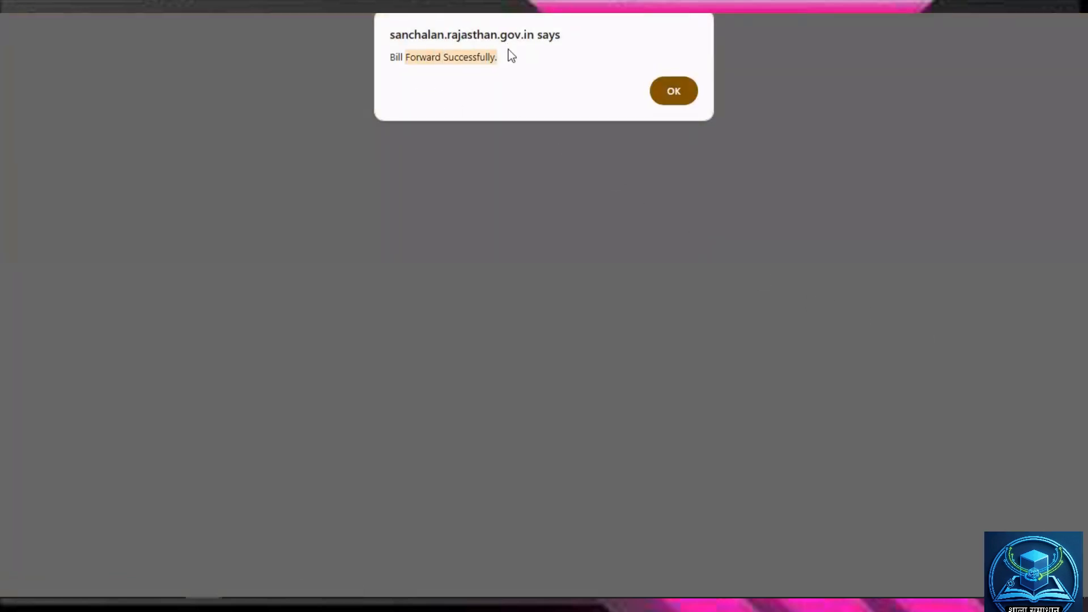
pyautogui.click(673, 92)
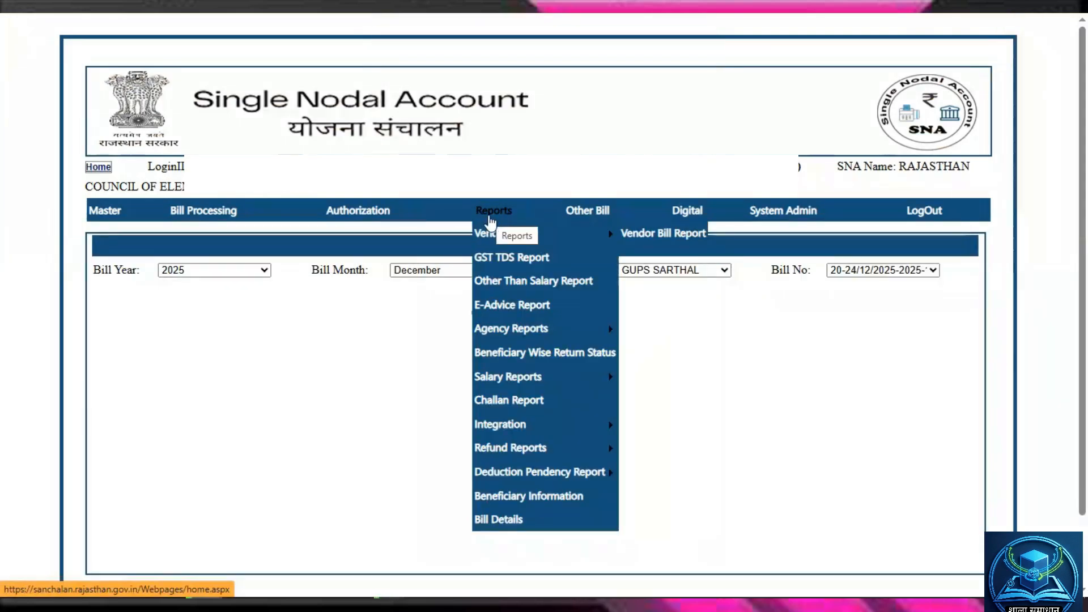
# Generate the Bill Status report with From and To Date both 24/12/2025
pyautogui.moveTo(516, 381)
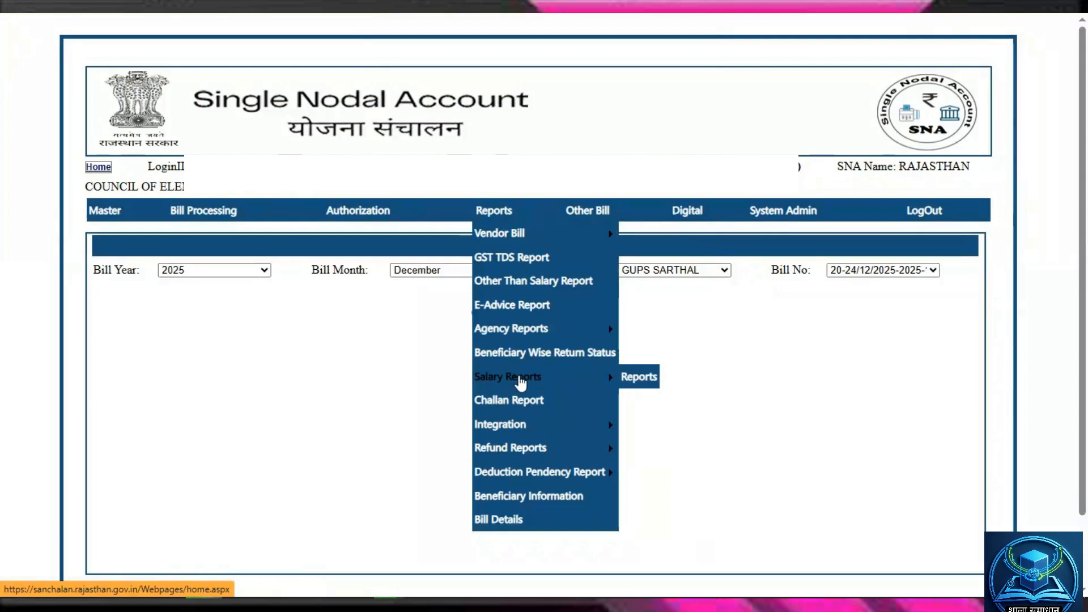
pyautogui.moveTo(535, 339)
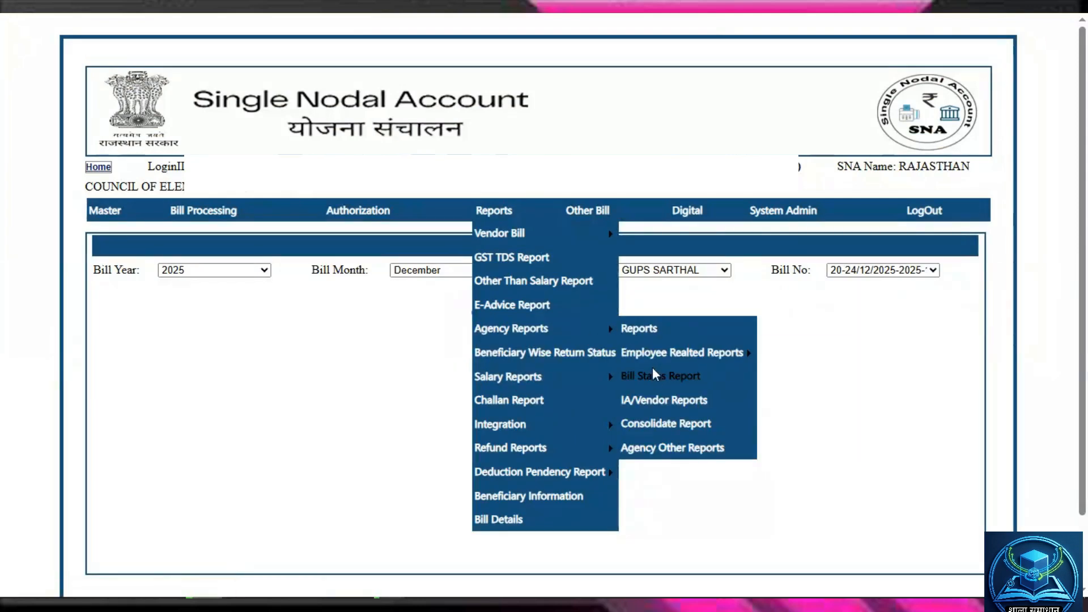
pyautogui.click(661, 381)
pyautogui.click(530, 272)
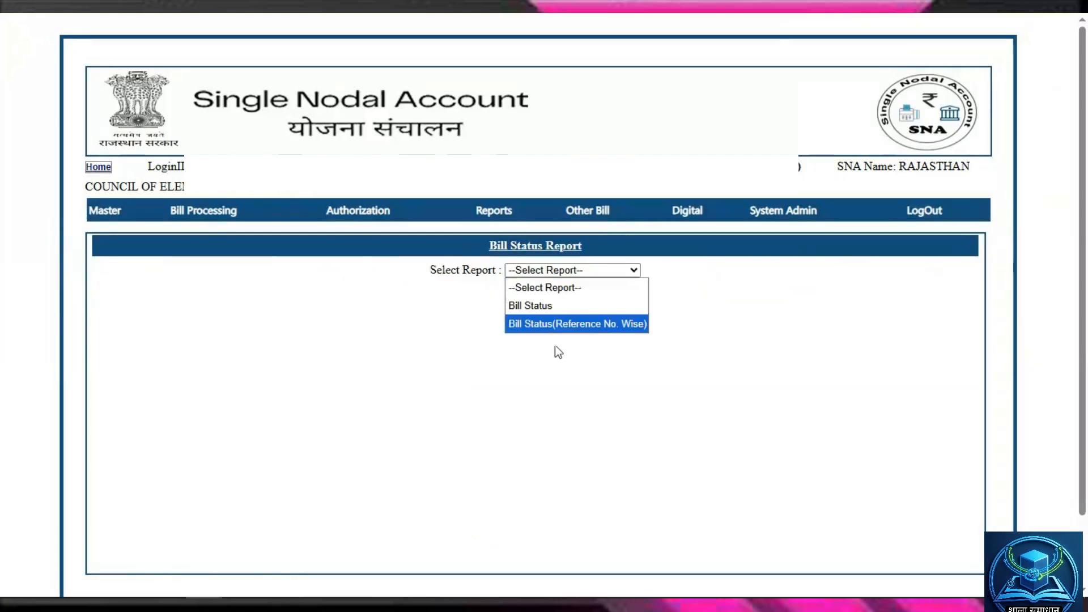
pyautogui.click(541, 309)
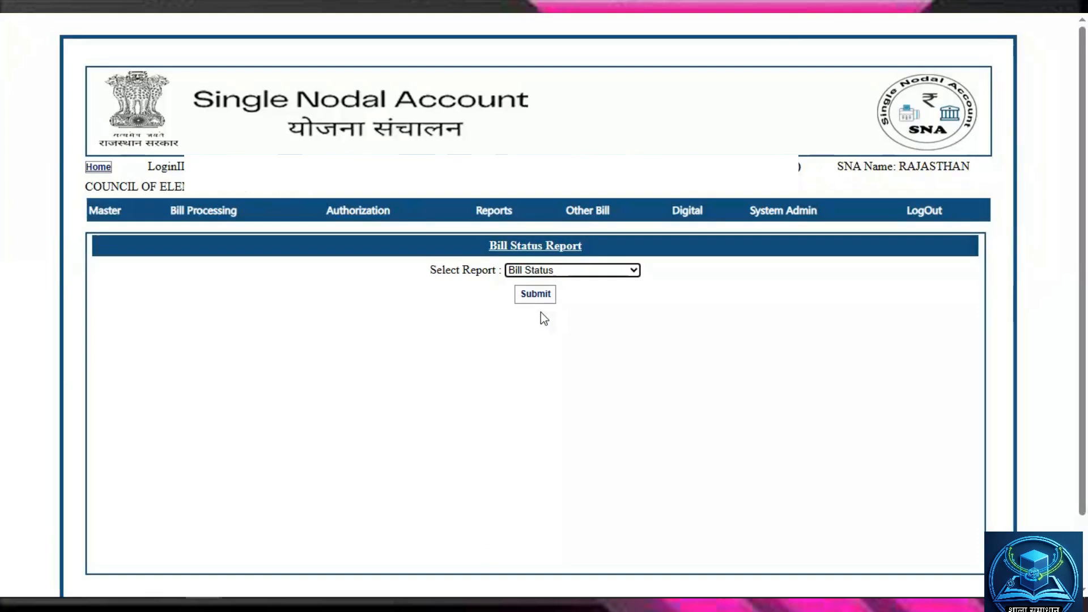
pyautogui.click(494, 384)
pyautogui.click(651, 294)
pyautogui.click(650, 387)
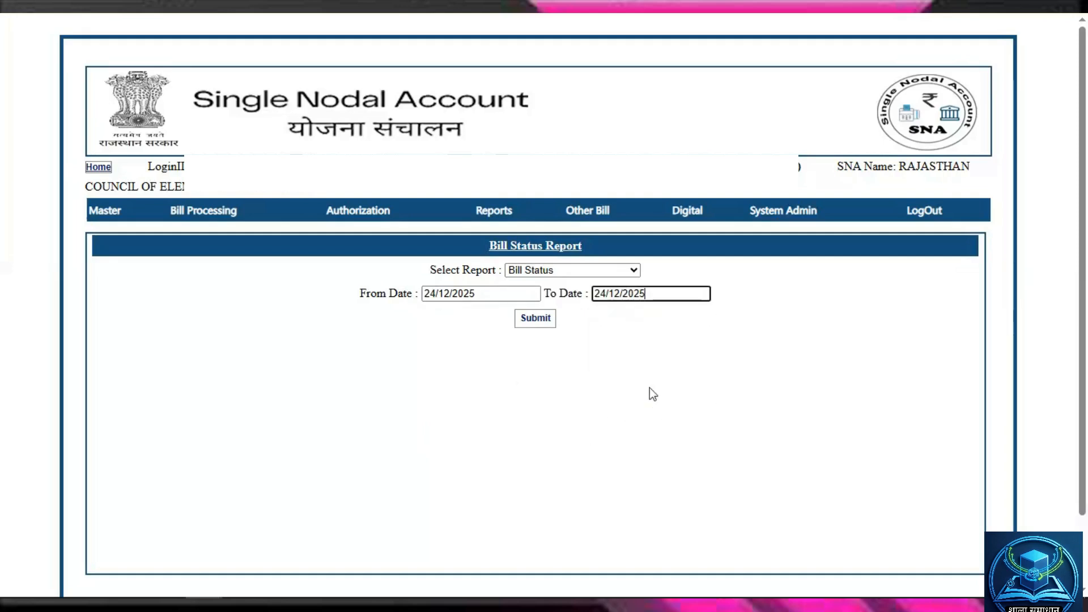
pyautogui.click(541, 319)
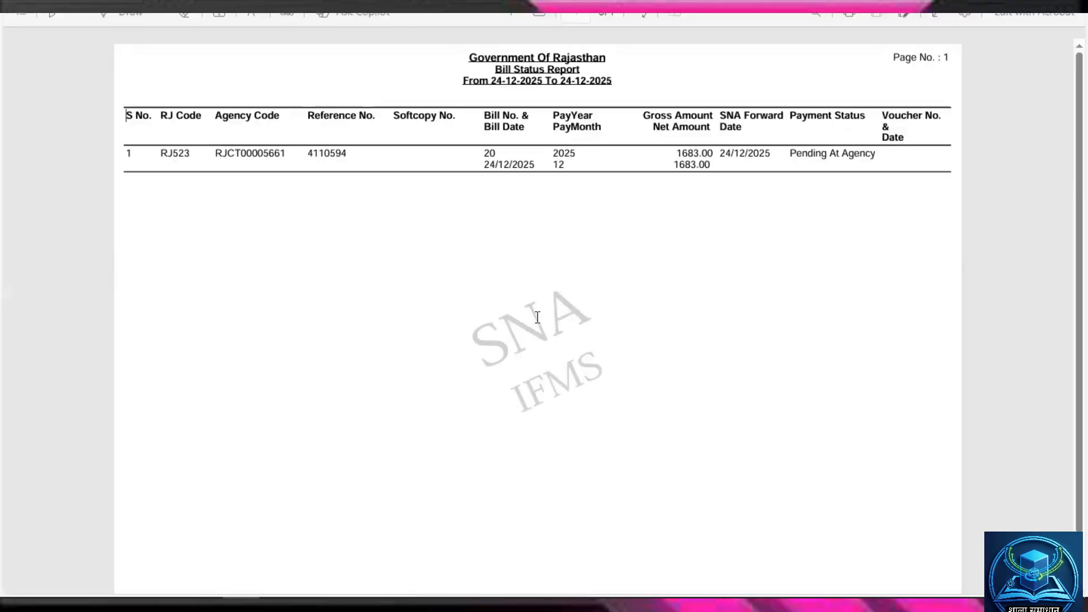
pyautogui.moveTo(167, 162); pyautogui.dragTo(773, 161)
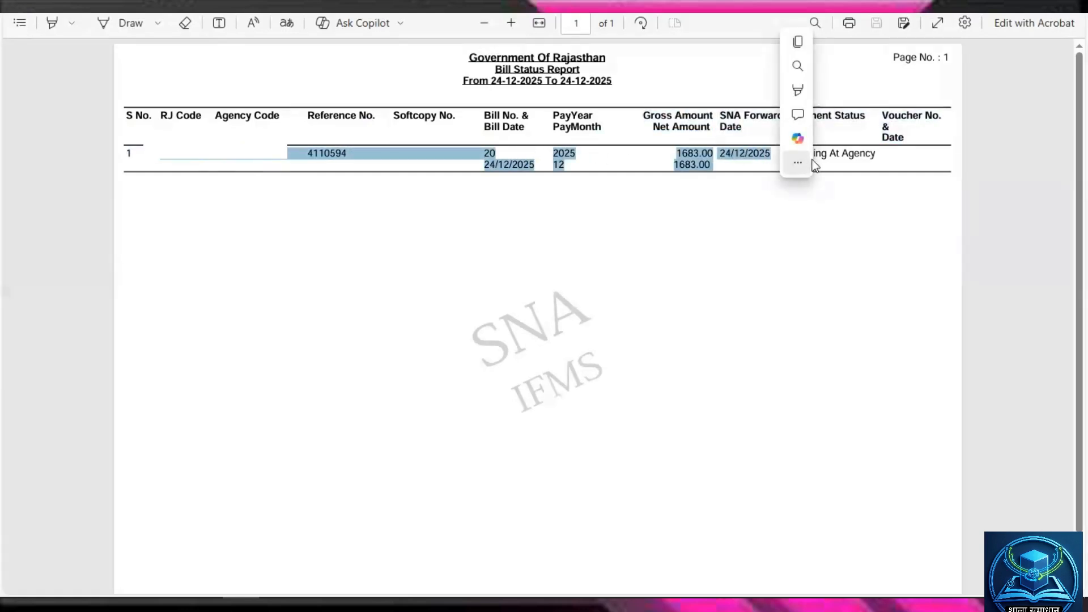
pyautogui.moveTo(867, 157)
pyautogui.click(834, 266)
pyautogui.moveTo(877, 154); pyautogui.dragTo(791, 159)
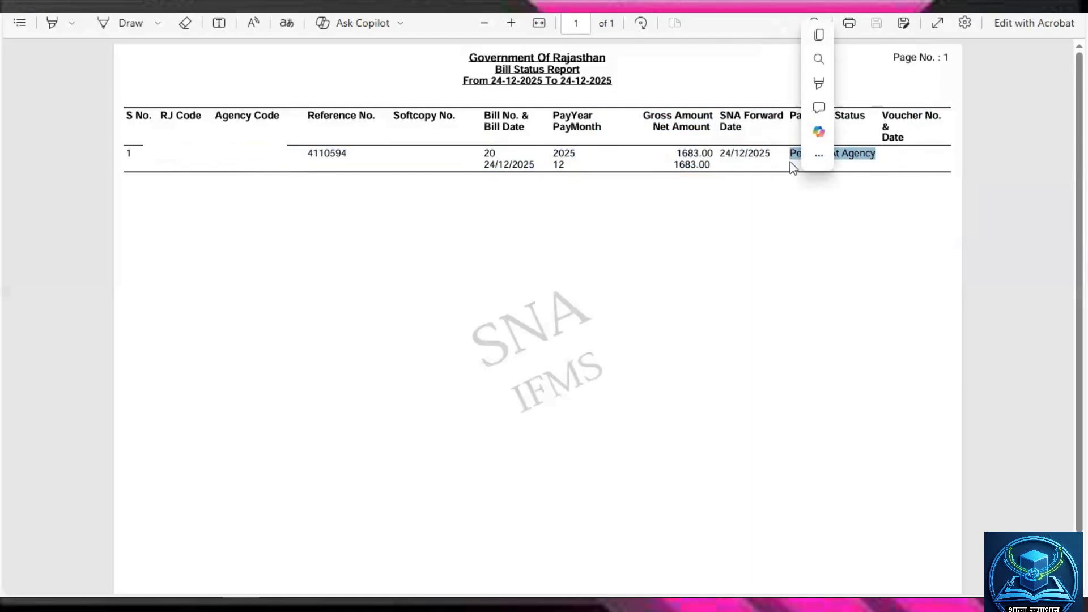
pyautogui.click(795, 202)
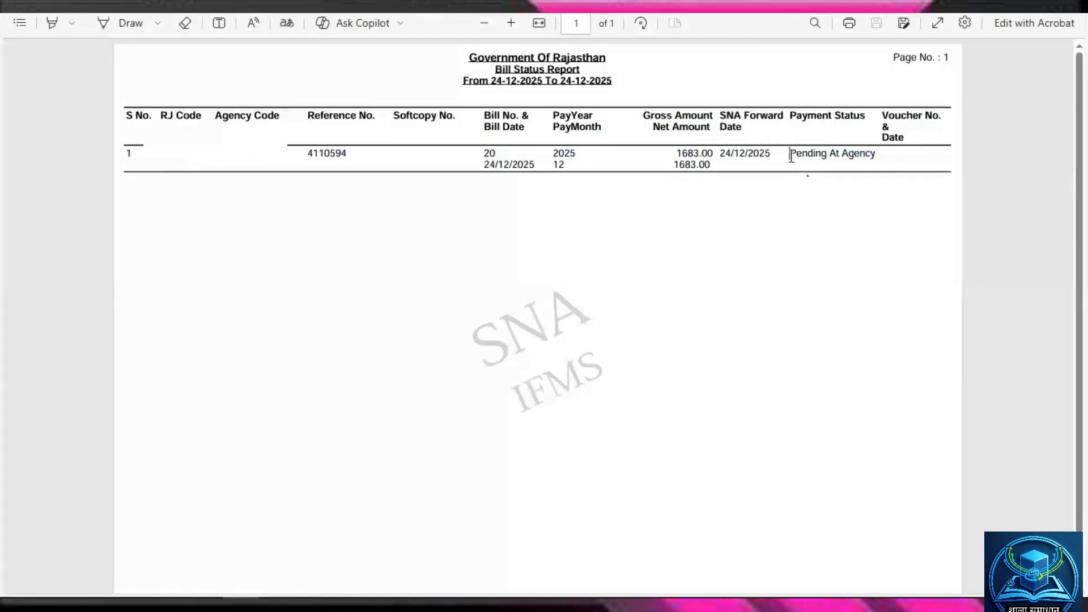